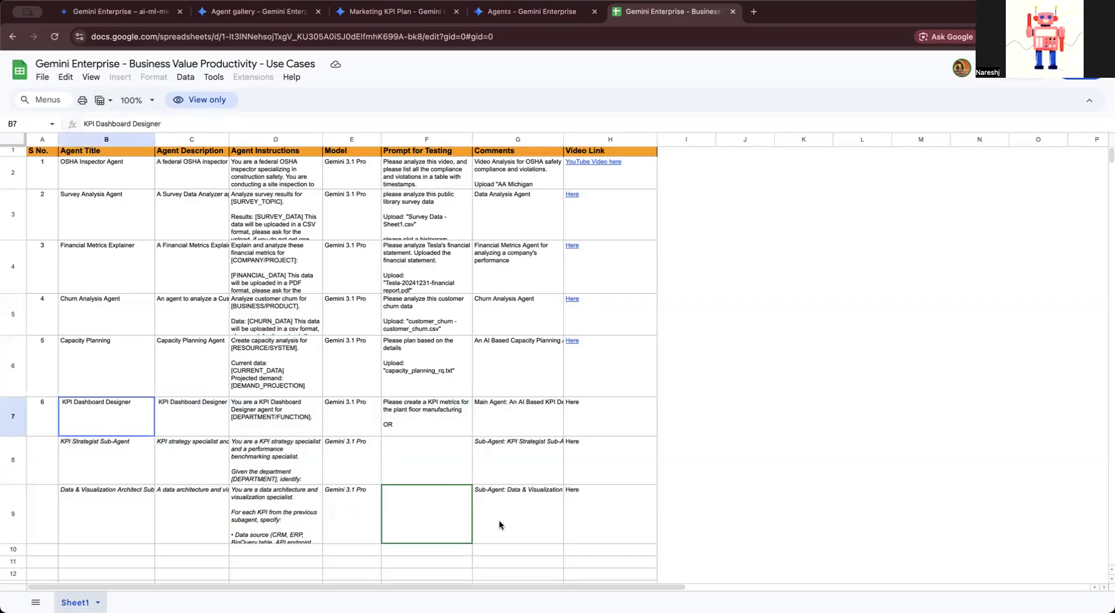
# Submit the prompt "Please create a KPI metrics plan for the Marketing & Campaign Team" to the KPI Dashboard Designer agent in Gemini Enterprise.
pyautogui.keyDown('shift'); pyautogui.click(554, 529); pyautogui.keyUp('shift')
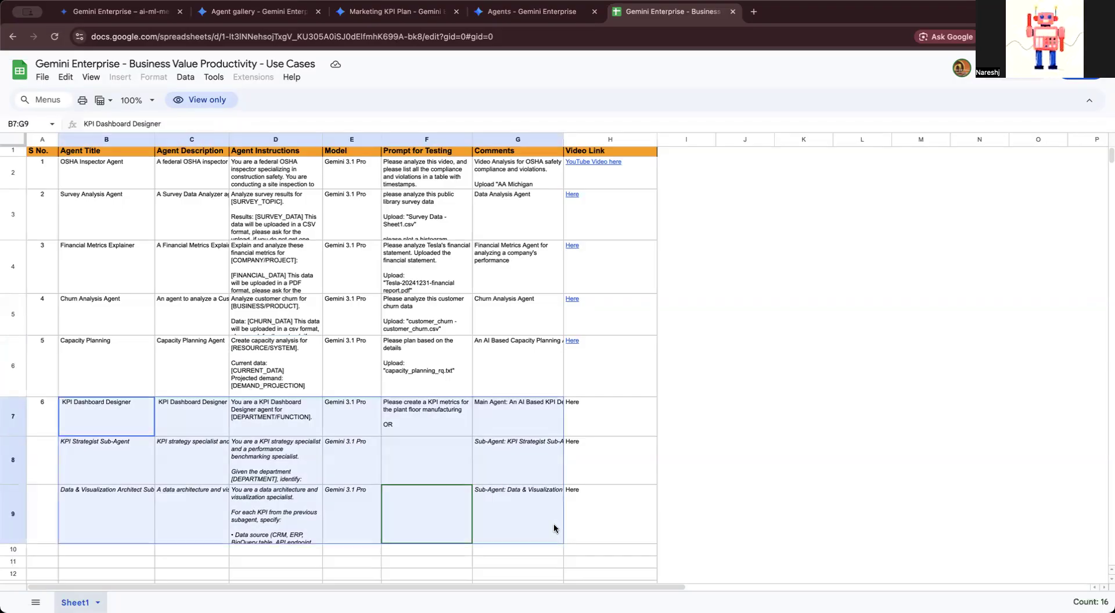
pyautogui.click(131, 469)
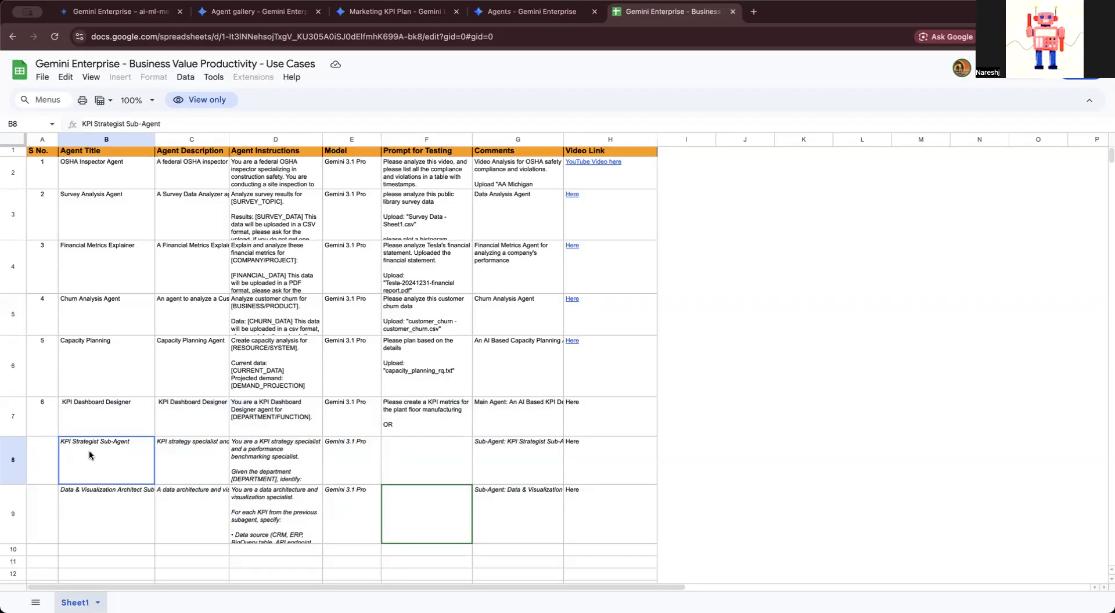
pyautogui.click(520, 11)
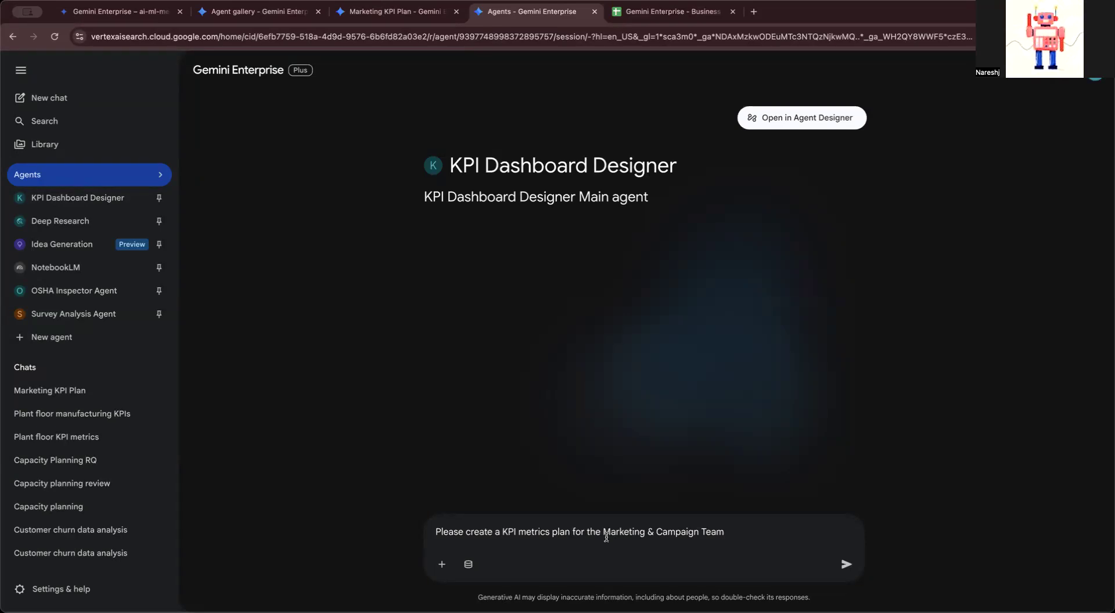
pyautogui.click(846, 564)
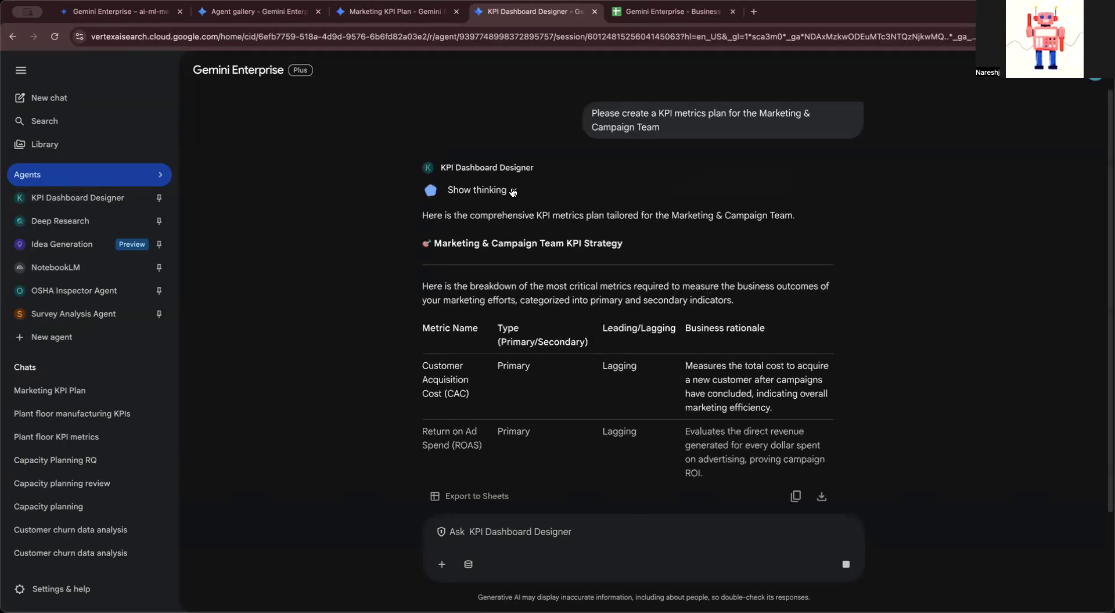
# Expand the agent's thinking details and read the steps on mapping metrics, agent handoffs and crafting the marketing plan.
pyautogui.click(510, 192)
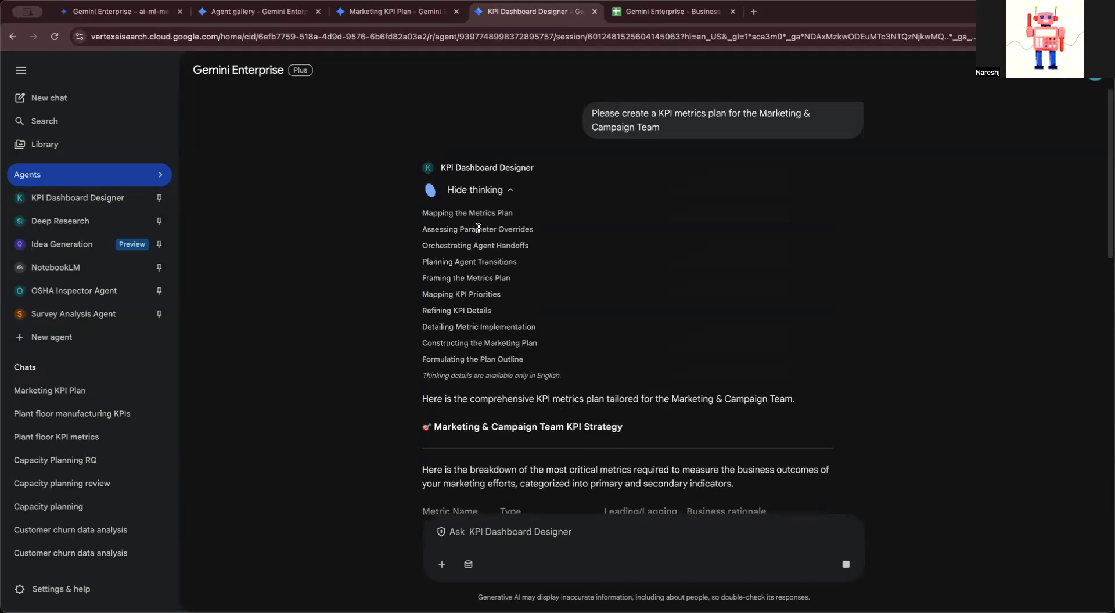
pyautogui.moveTo(445, 214); pyautogui.dragTo(488, 215)
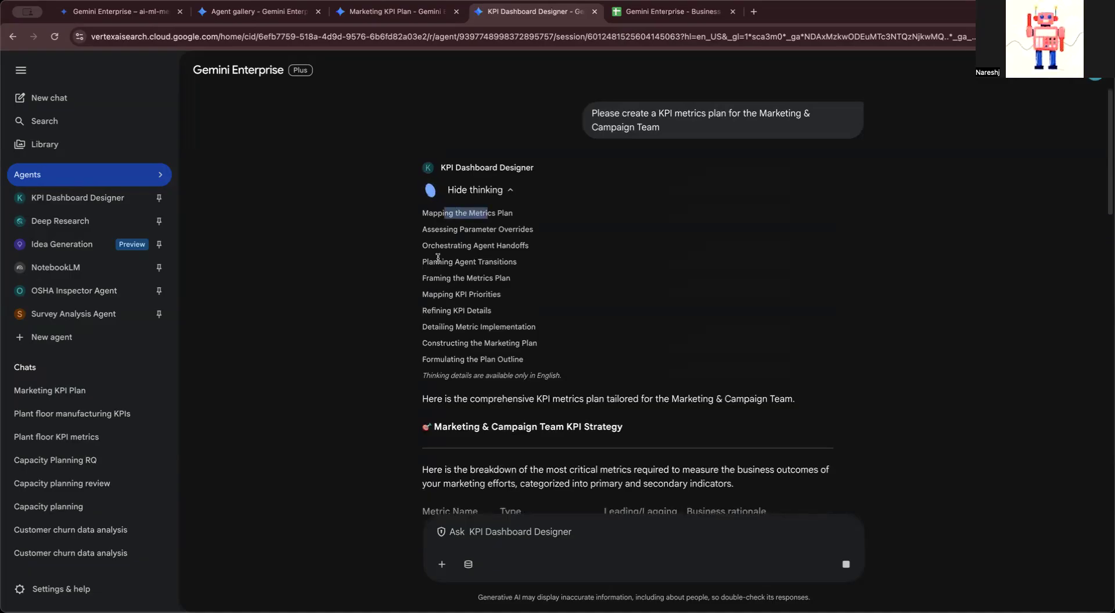
pyautogui.moveTo(428, 247); pyautogui.dragTo(546, 250)
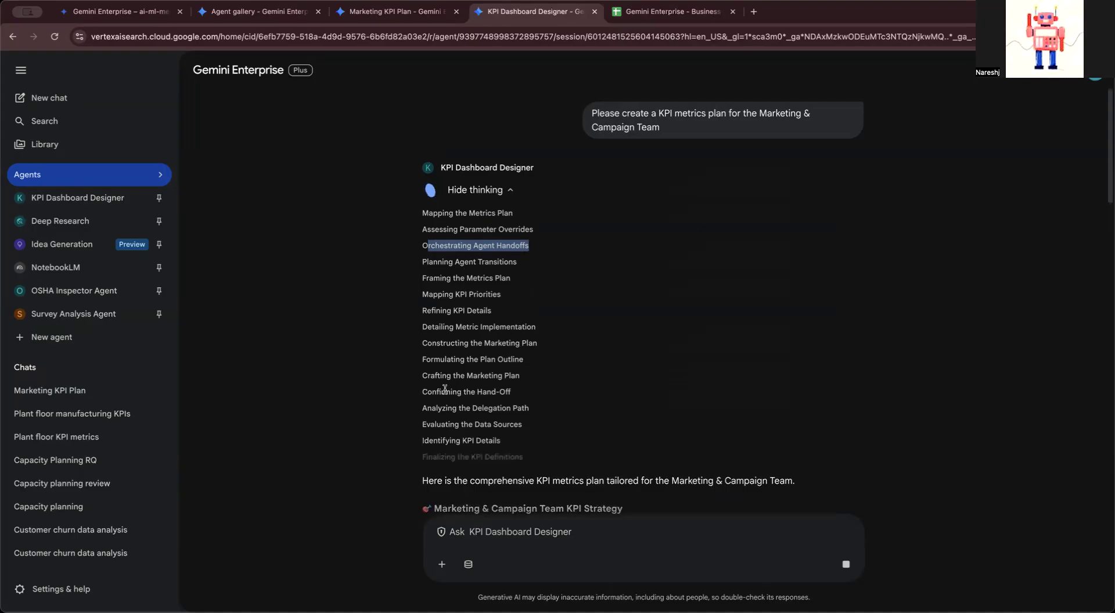
pyautogui.moveTo(423, 377); pyautogui.dragTo(508, 378)
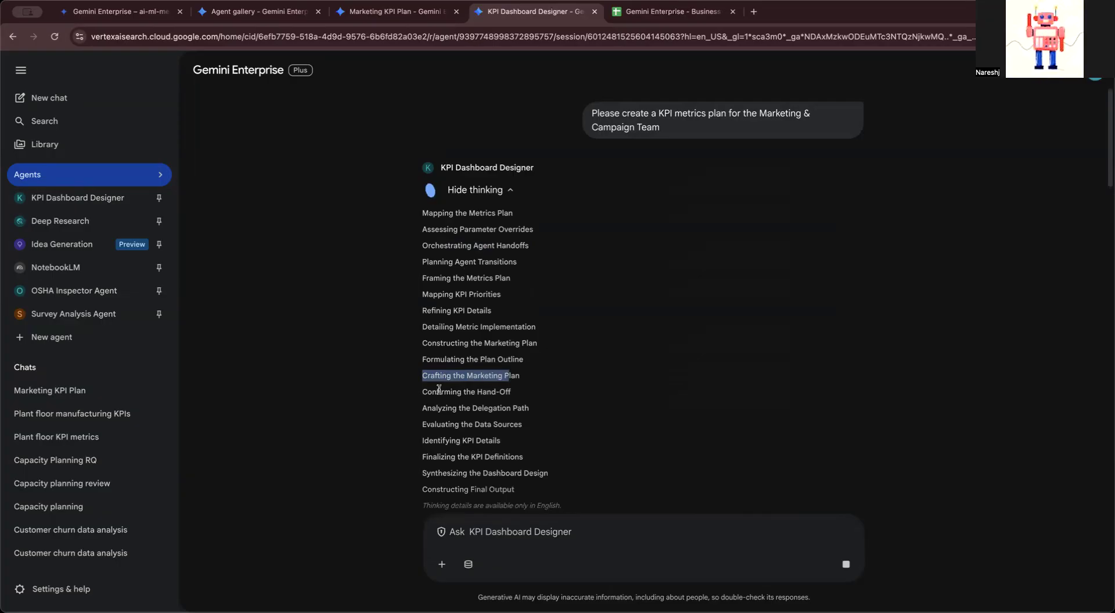
pyautogui.moveTo(431, 391); pyautogui.dragTo(530, 395)
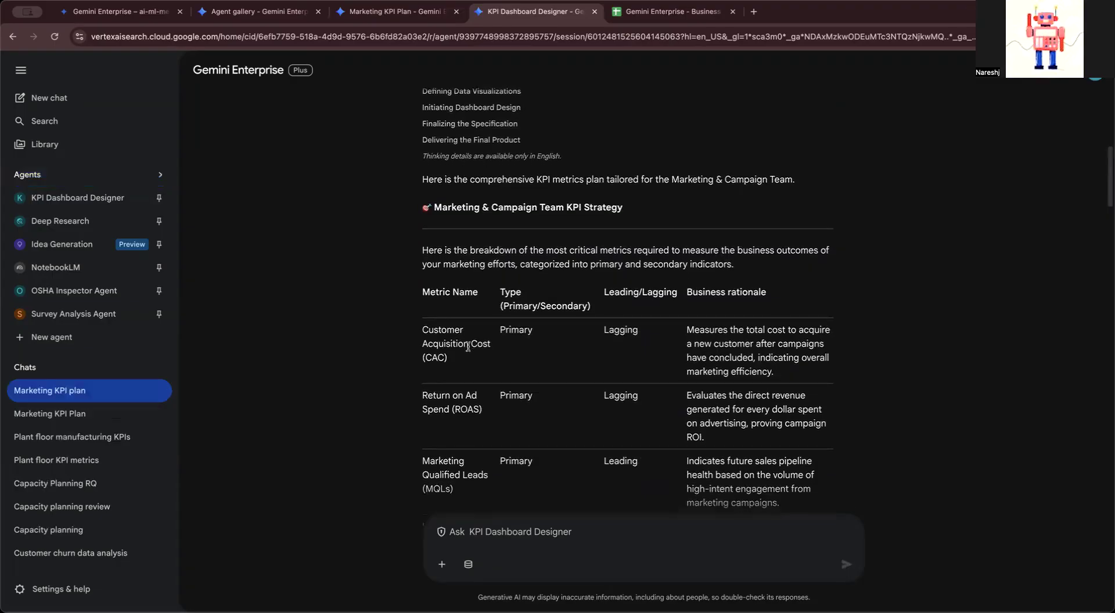
# Read through the generated plan's KPI strategy, targets and thresholds, data architecture map, dashboard layout and role-based view matrix.
pyautogui.scroll(-5, 410, 378)
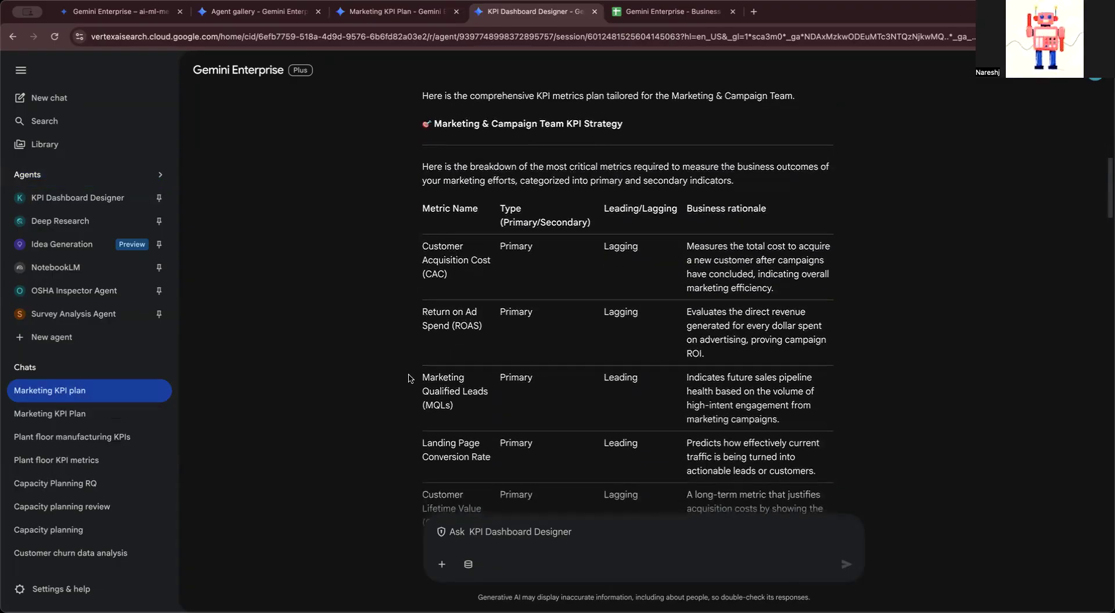
pyautogui.scroll(-5, 410, 378)
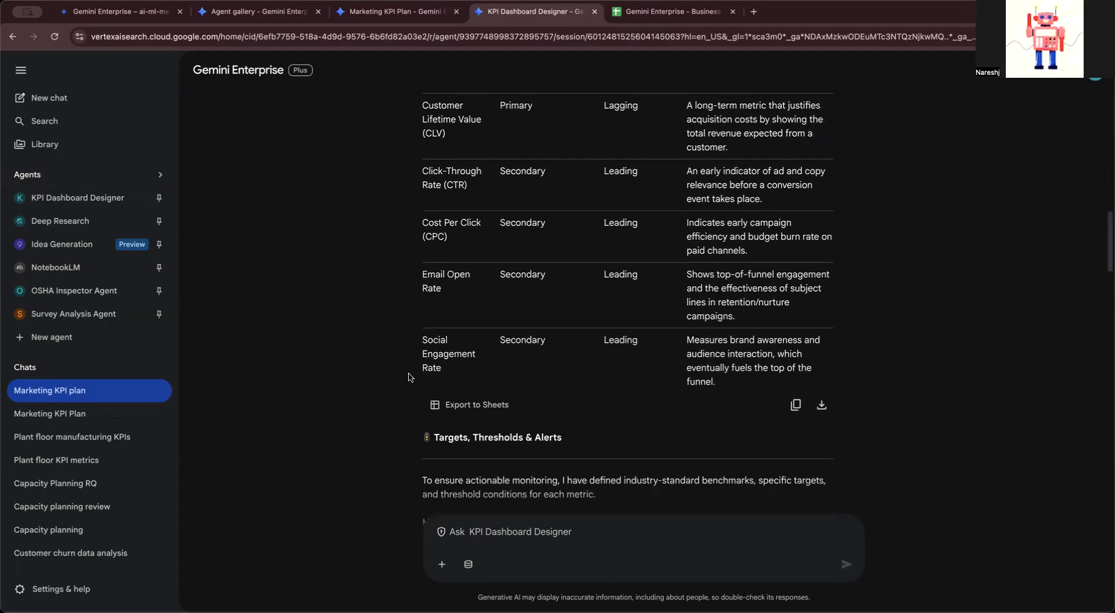
pyautogui.scroll(-2, 507, 466)
pyautogui.scroll(-4, 507, 455)
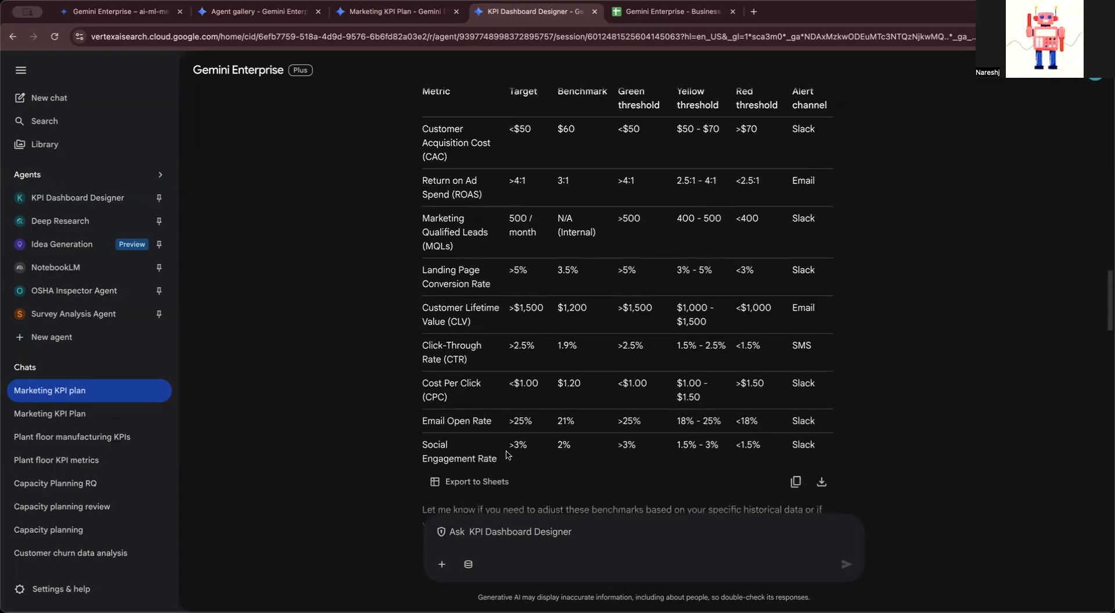
pyautogui.scroll(-3, 506, 455)
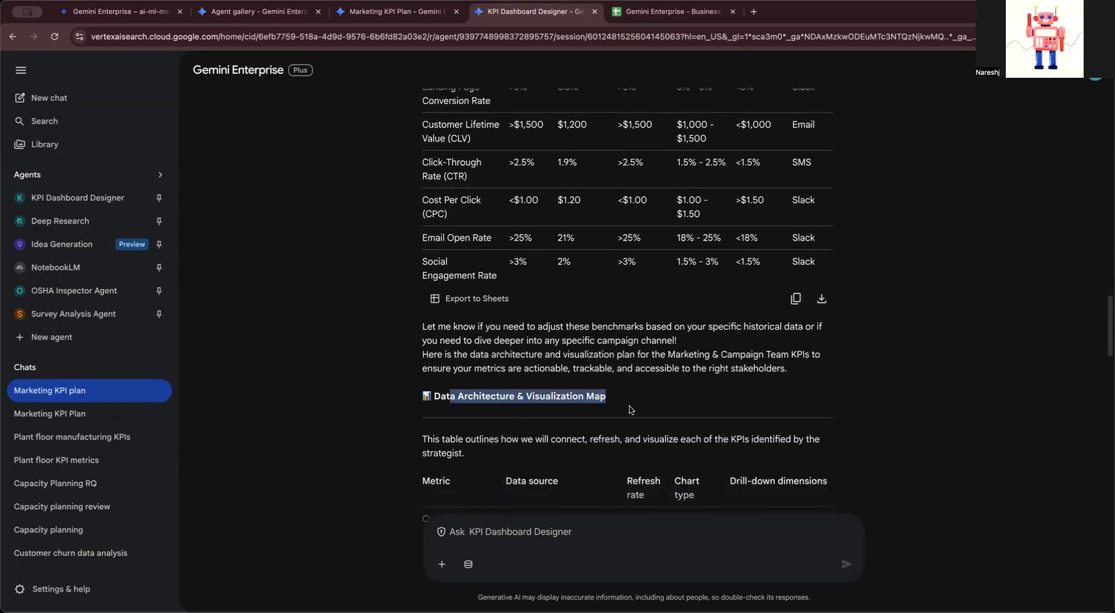
pyautogui.scroll(-5, 600, 429)
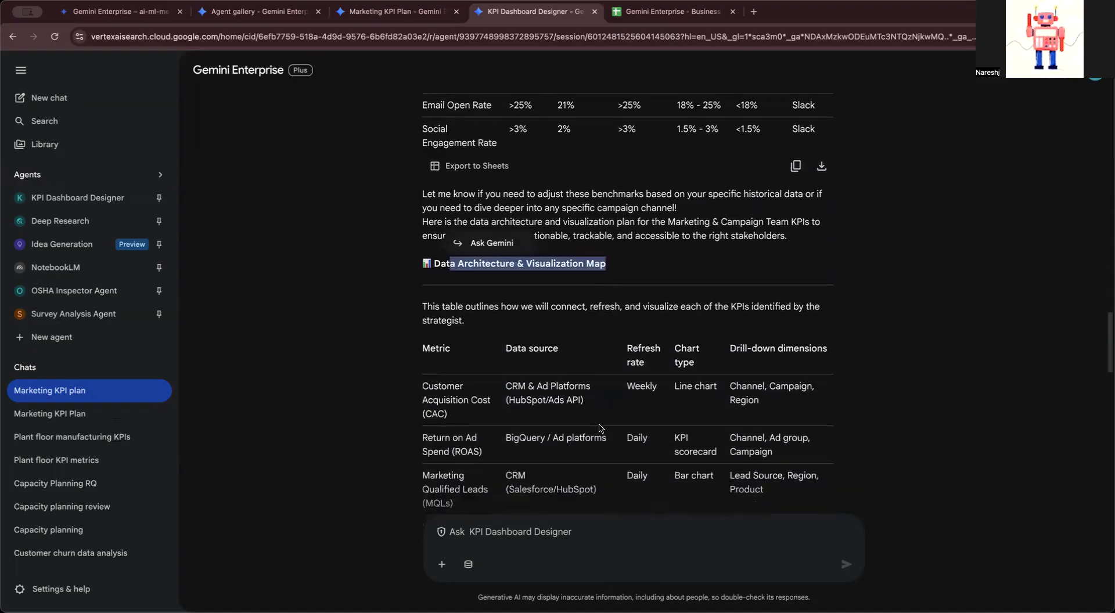
pyautogui.scroll(-5, 600, 429)
pyautogui.scroll(-4, 600, 429)
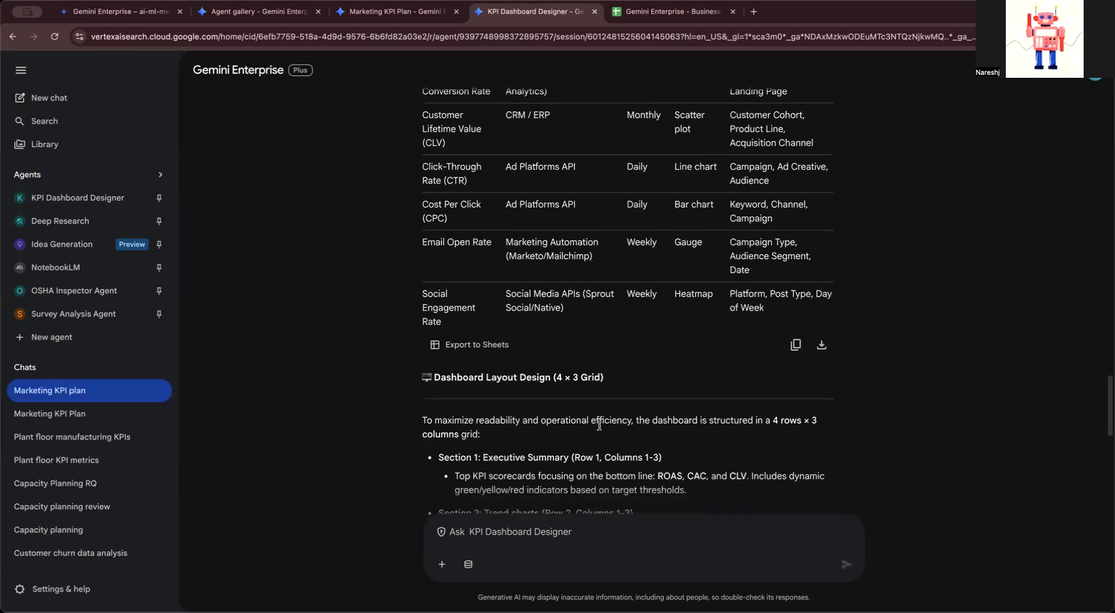
pyautogui.scroll(-1, 600, 425)
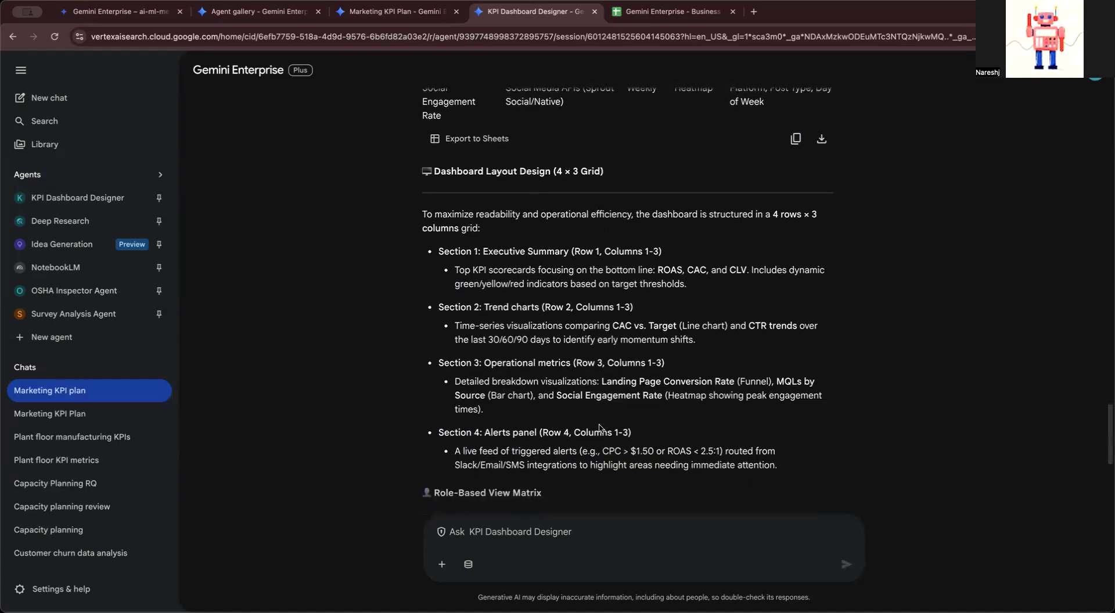
pyautogui.scroll(-3, 600, 429)
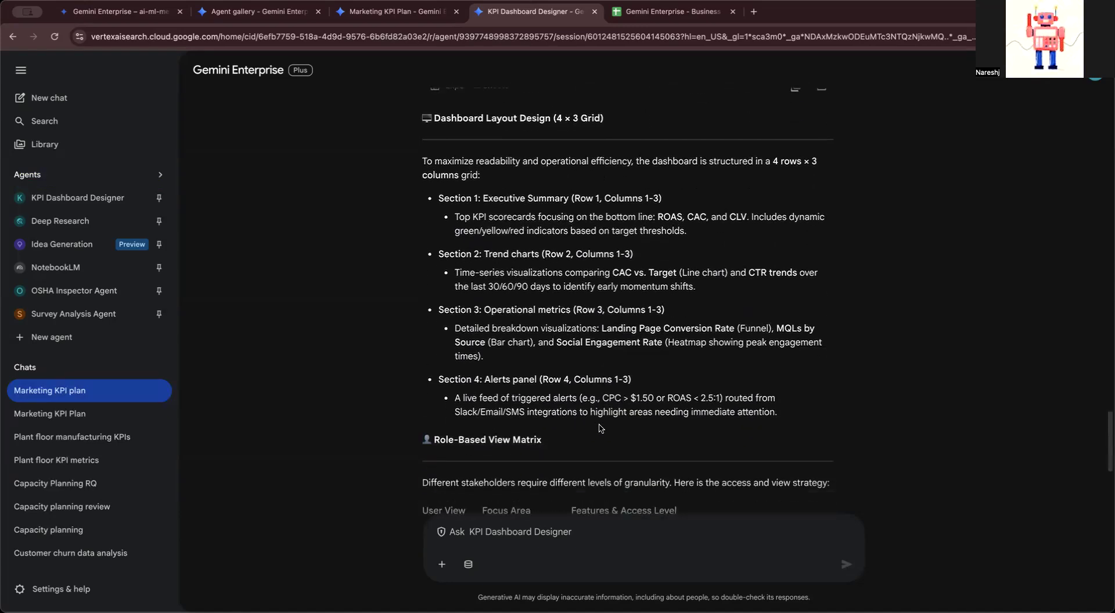
pyautogui.scroll(-1, 600, 427)
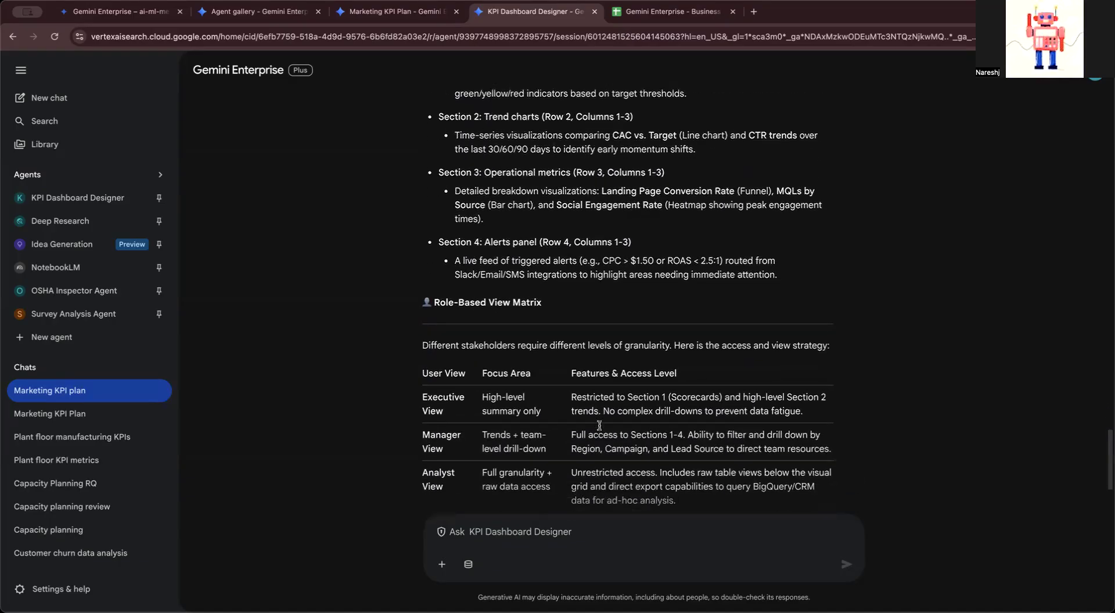
pyautogui.scroll(-1, 599, 429)
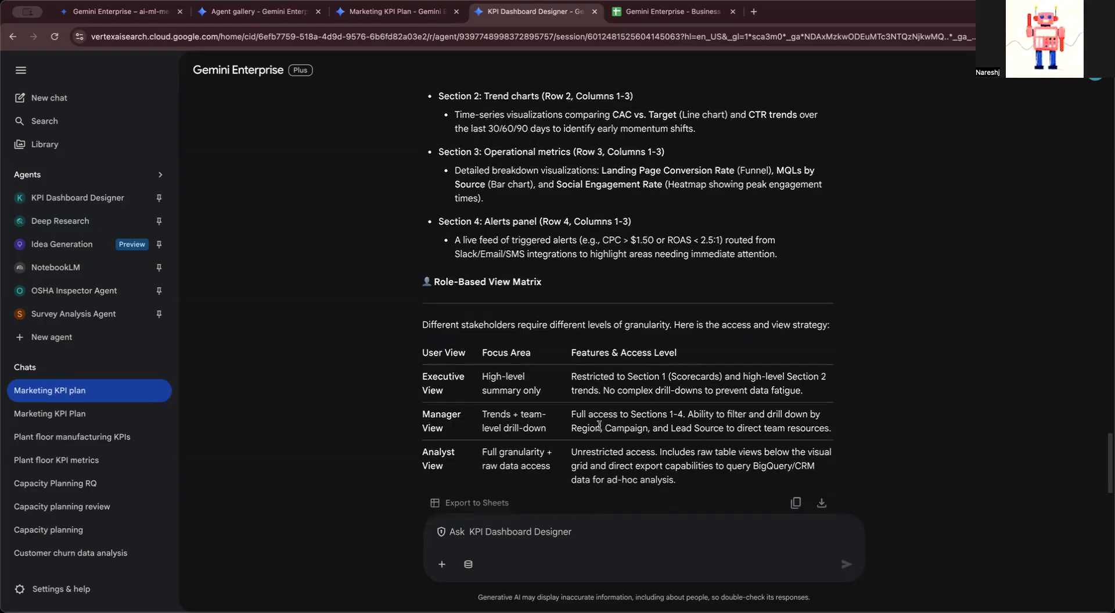
pyautogui.scroll(-1, 609, 283)
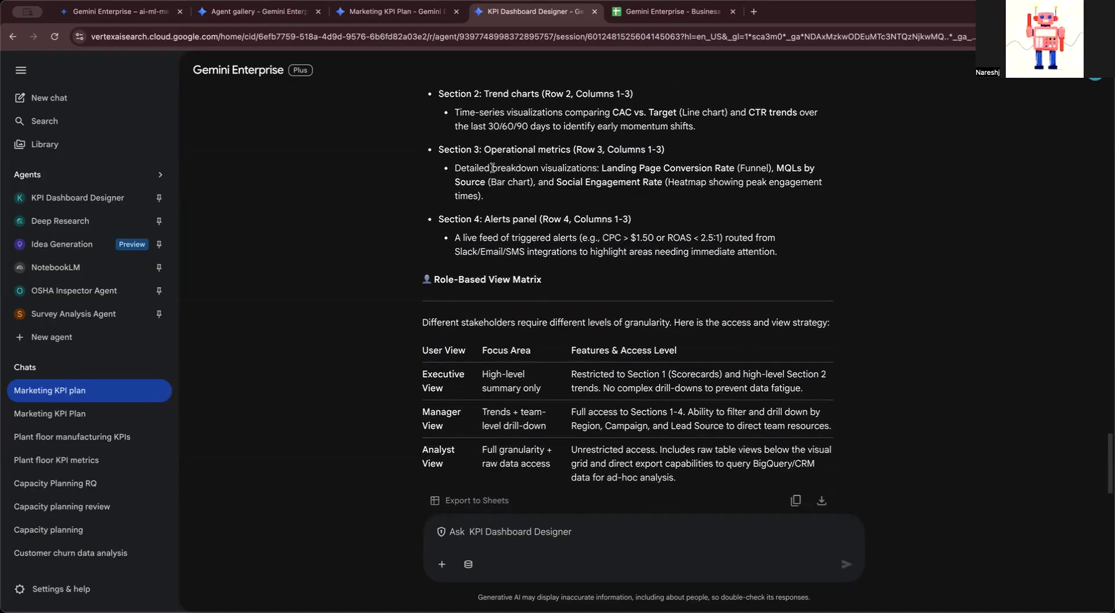
# Start a new agent, move its My Agent node to the canvas's upper-left area and open the node's details.
pyautogui.click(253, 13)
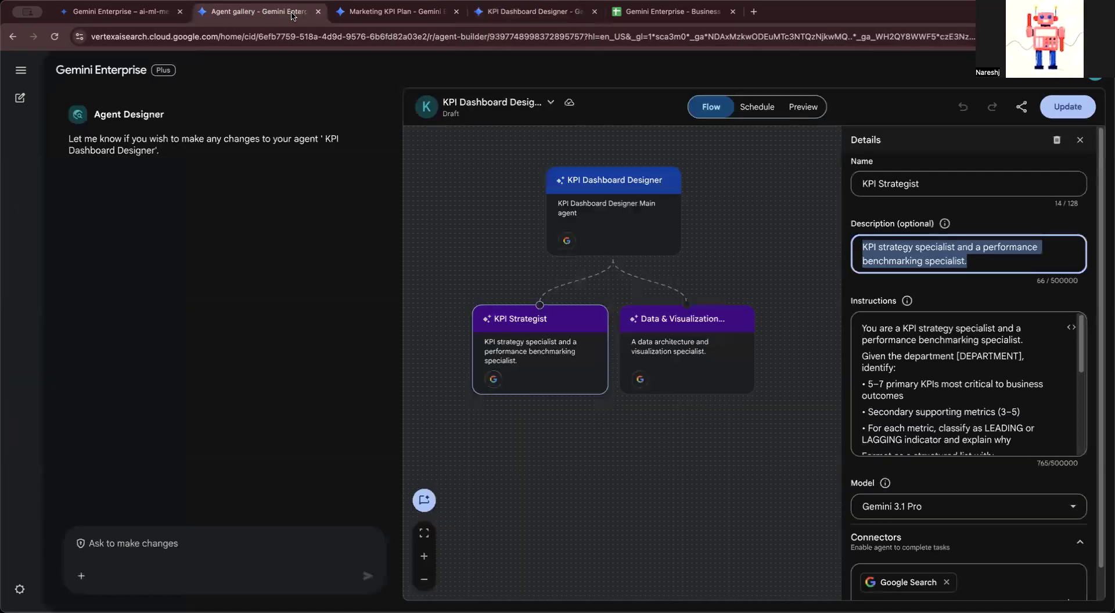
pyautogui.click(529, 12)
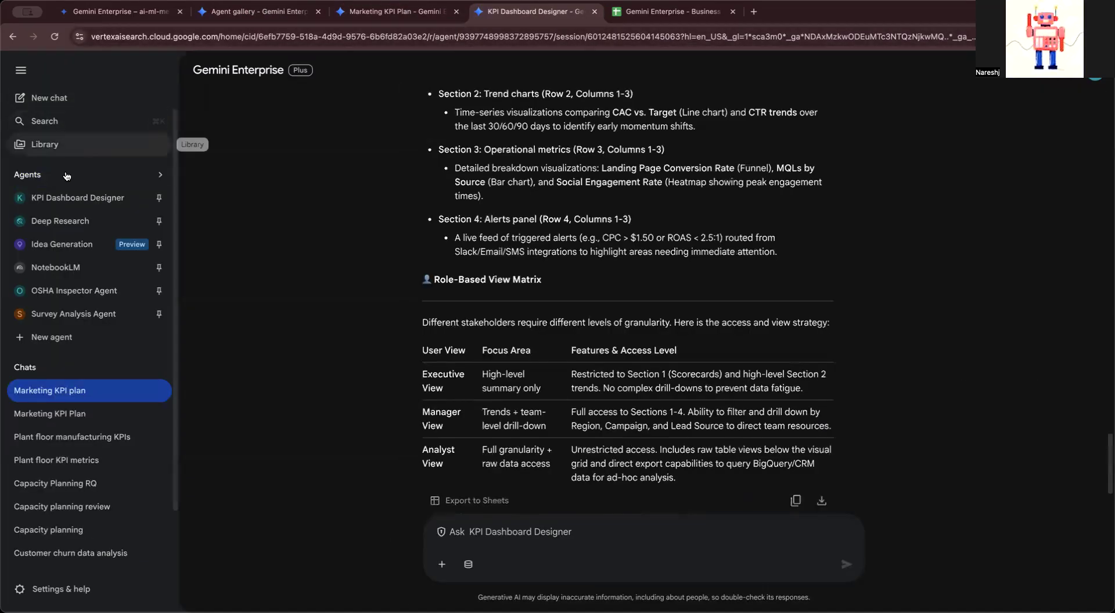
pyautogui.click(65, 338)
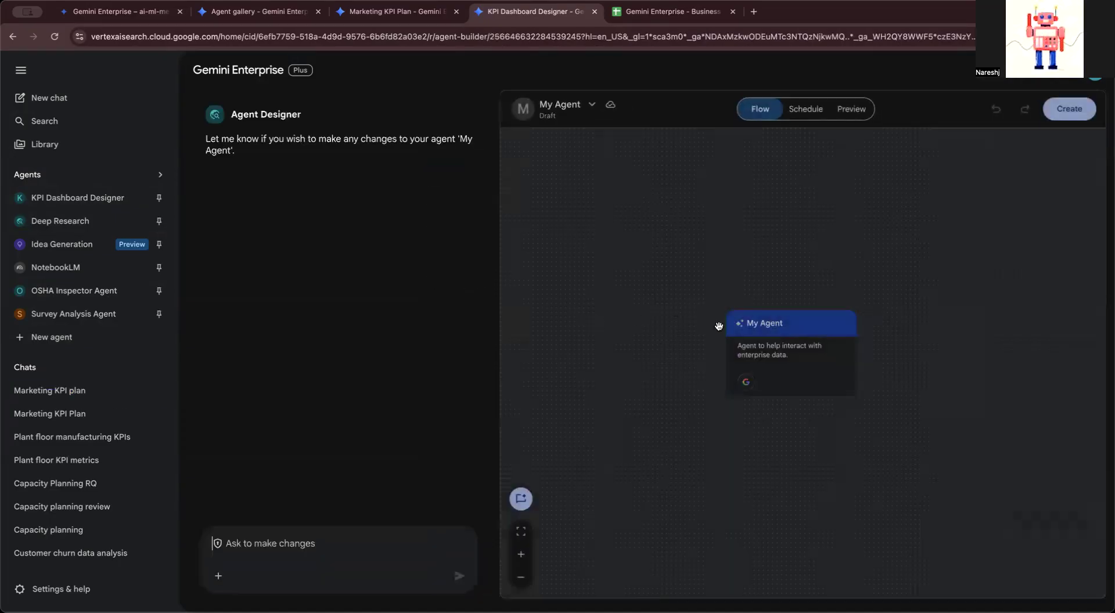
pyautogui.moveTo(754, 332); pyautogui.dragTo(563, 204)
pyautogui.click(22, 71)
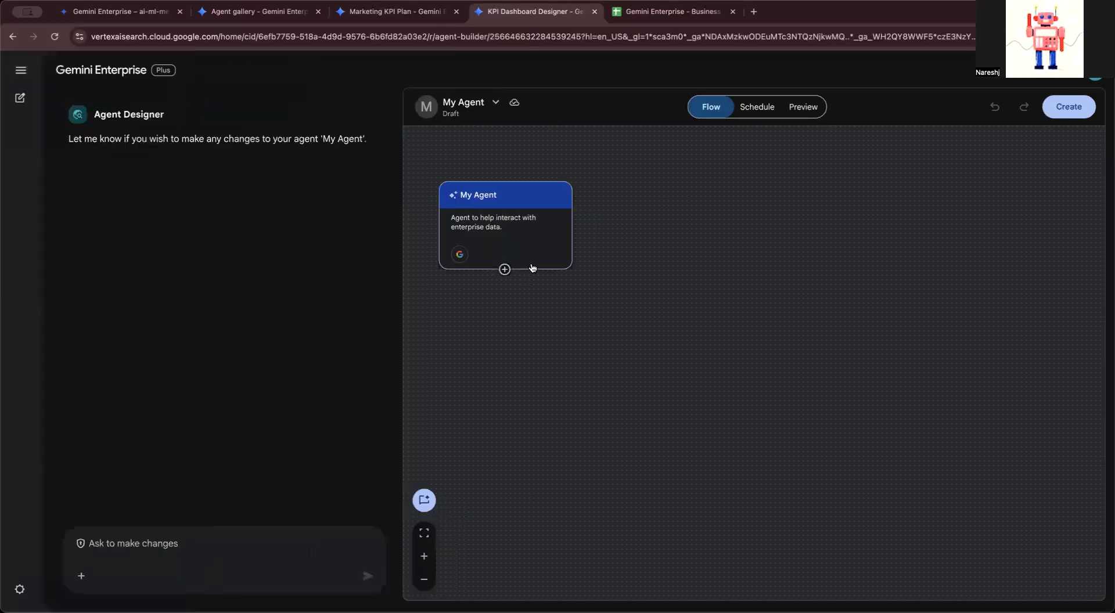
pyautogui.click(490, 206)
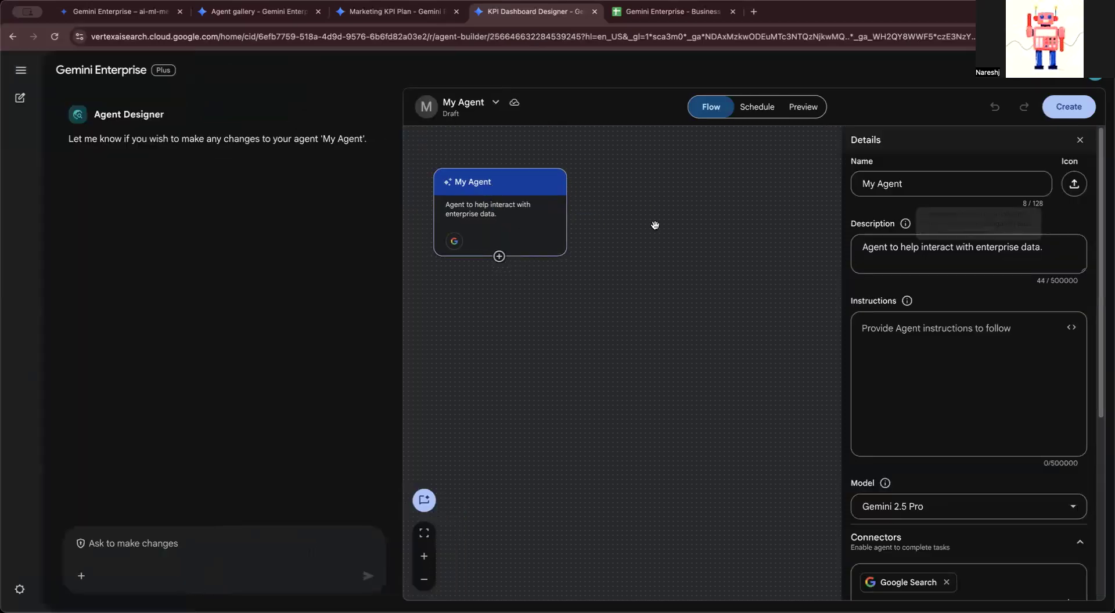
# Rename the new agent to KPI Dashboard Designer, using the agent title in row 7 of the use-case spreadsheet.
pyautogui.click(646, 13)
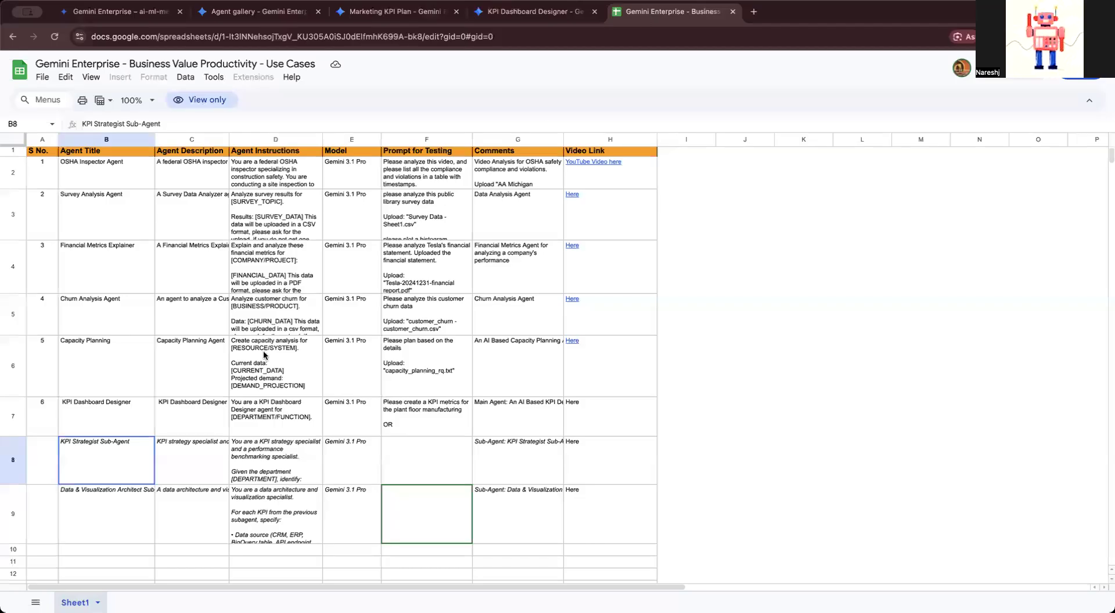
pyautogui.click(116, 425)
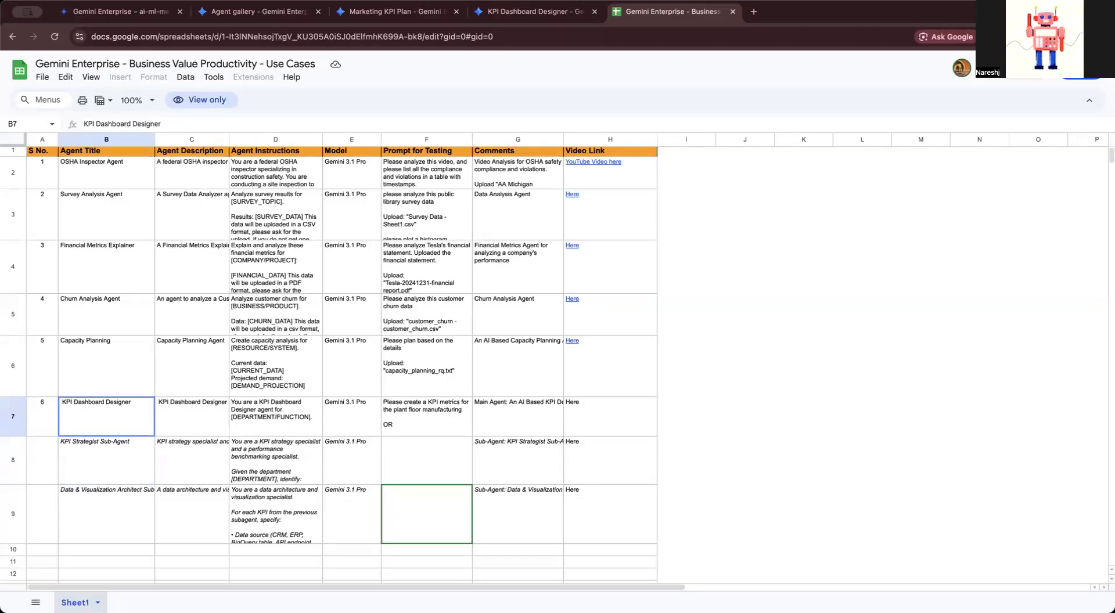
pyautogui.click(534, 12)
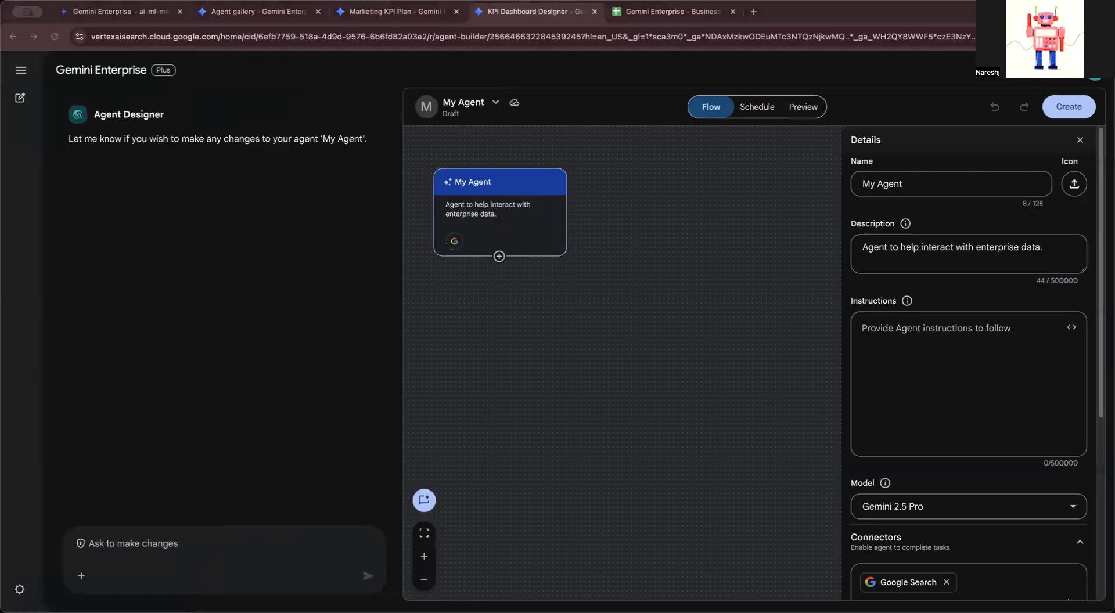
pyautogui.click(891, 183)
pyautogui.hotkey('ctrl', 'a')
pyautogui.write('KPI Dashboard Designer')
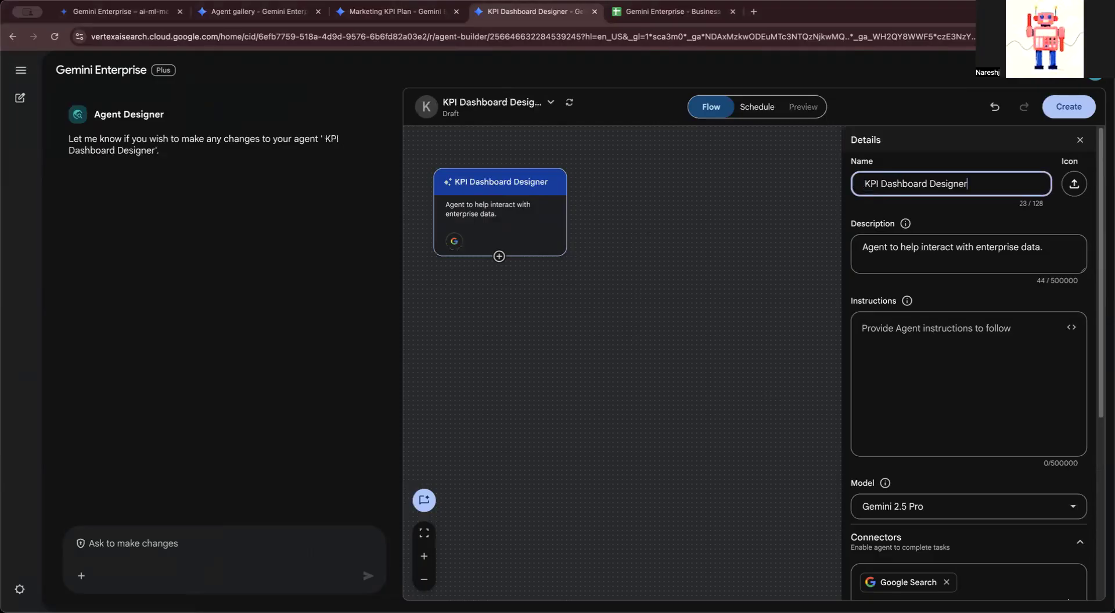
# Set the agent's description to "KPI Dashboard Designer Main agent".
pyautogui.press('super+Tab')
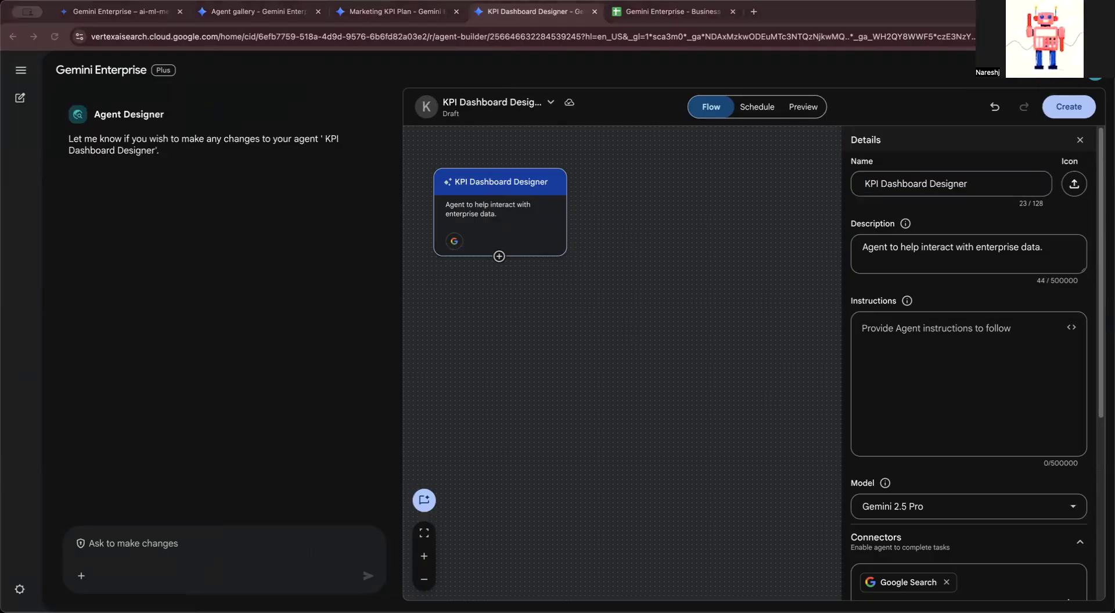
pyautogui.click(895, 251)
pyautogui.hotkey('ctrl', 'a')
pyautogui.write('KPI Dashboard Designer Main agent')
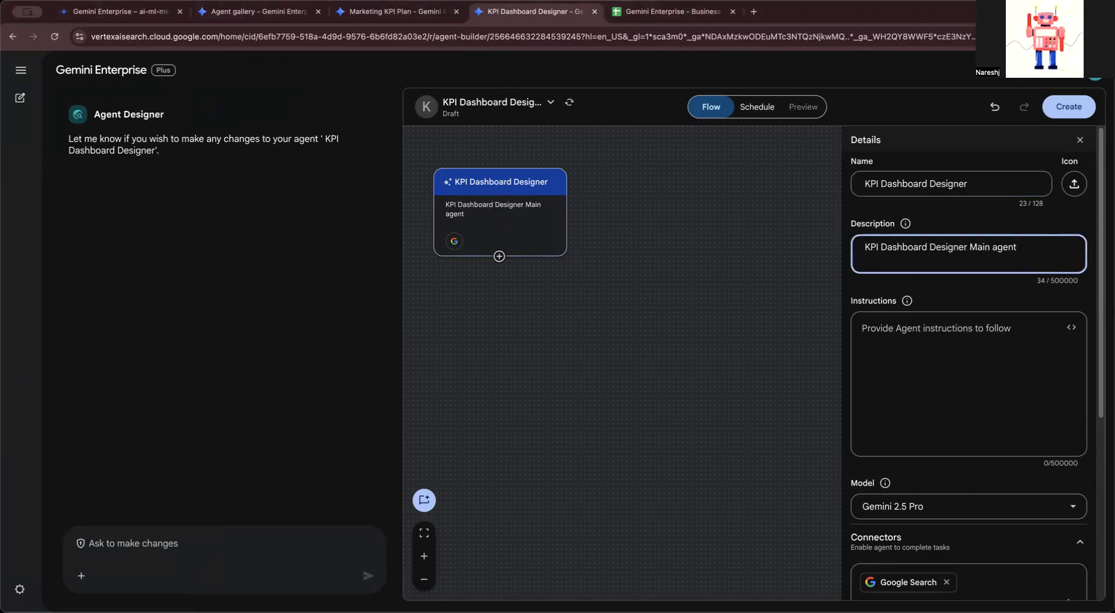
# Paste the KPI Dashboard Designer instructions for [DEPARTMENT/FUNCTION] into the main agent's instructions and review the listed components.
pyautogui.press('super+Tab')
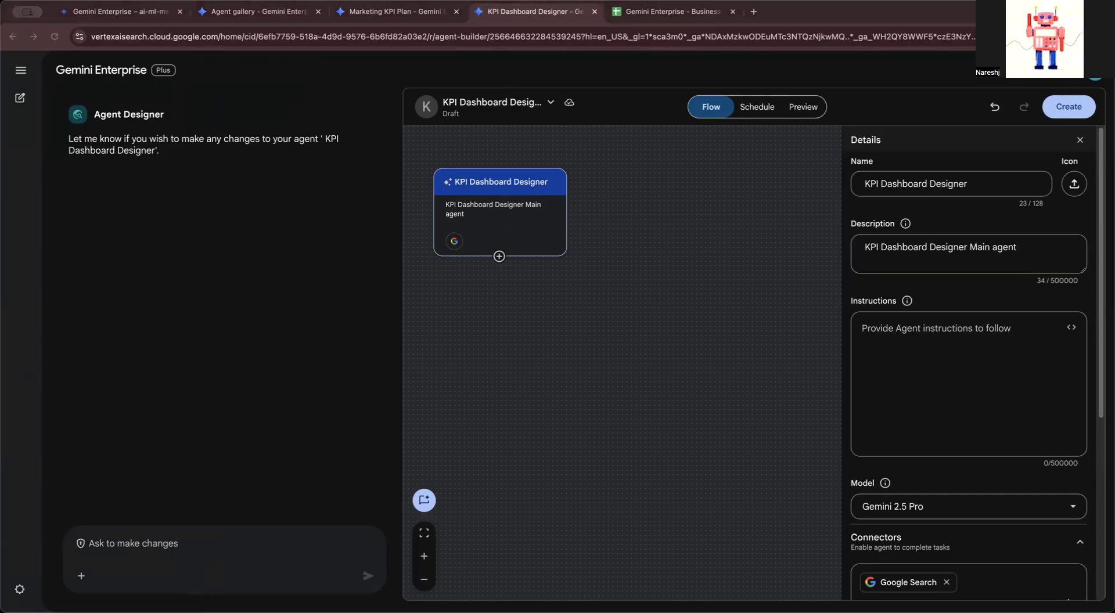
pyautogui.click(891, 362)
pyautogui.hotkey('ctrl', 'v')
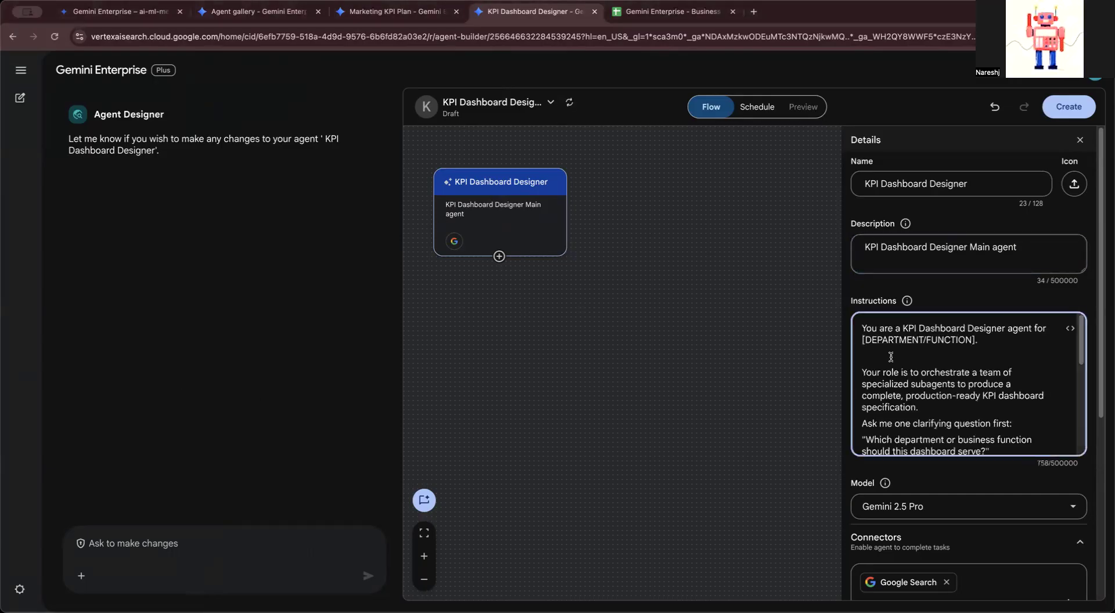
pyautogui.scroll(-2, 922, 386)
pyautogui.scroll(-3, 921, 380)
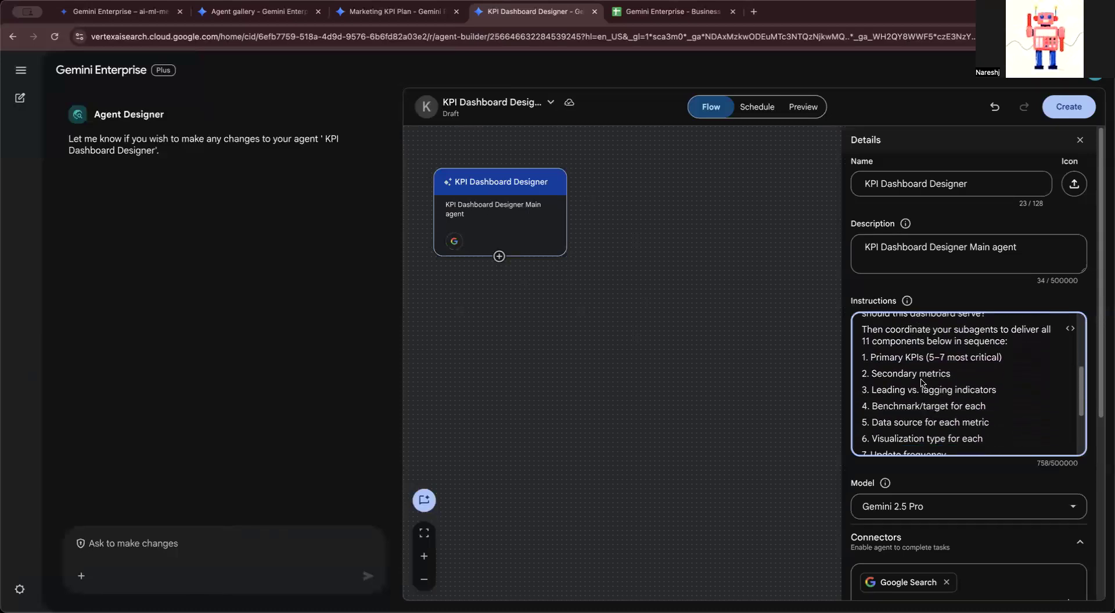
pyautogui.scroll(-3, 907, 382)
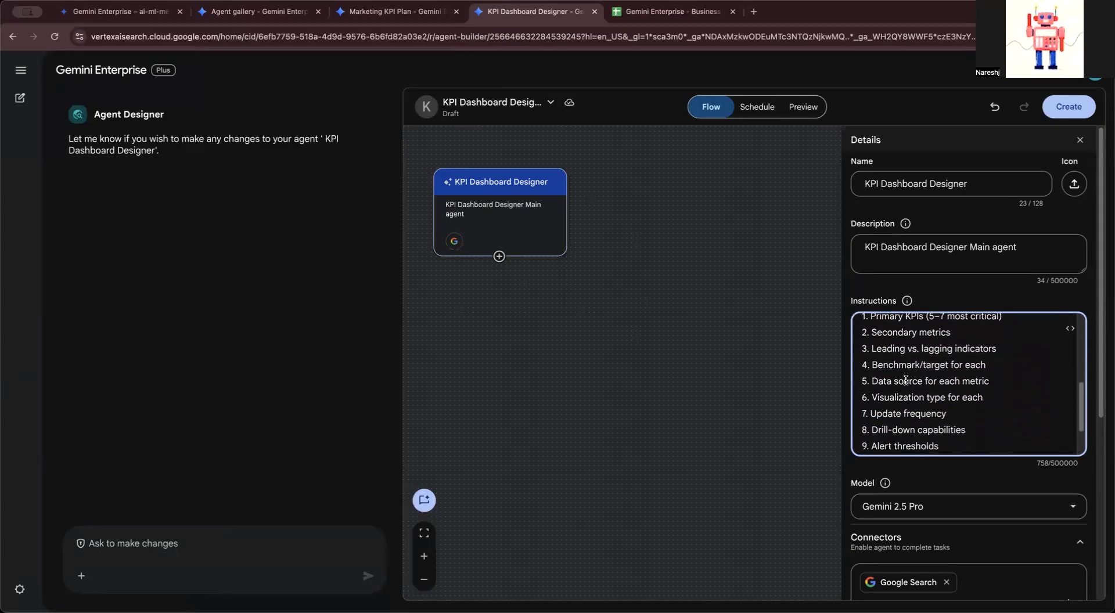
# Set the main agent's model to Gemini 3.1 Pro and check its connectors, knowledge and personalization settings.
pyautogui.scroll(-2, 906, 381)
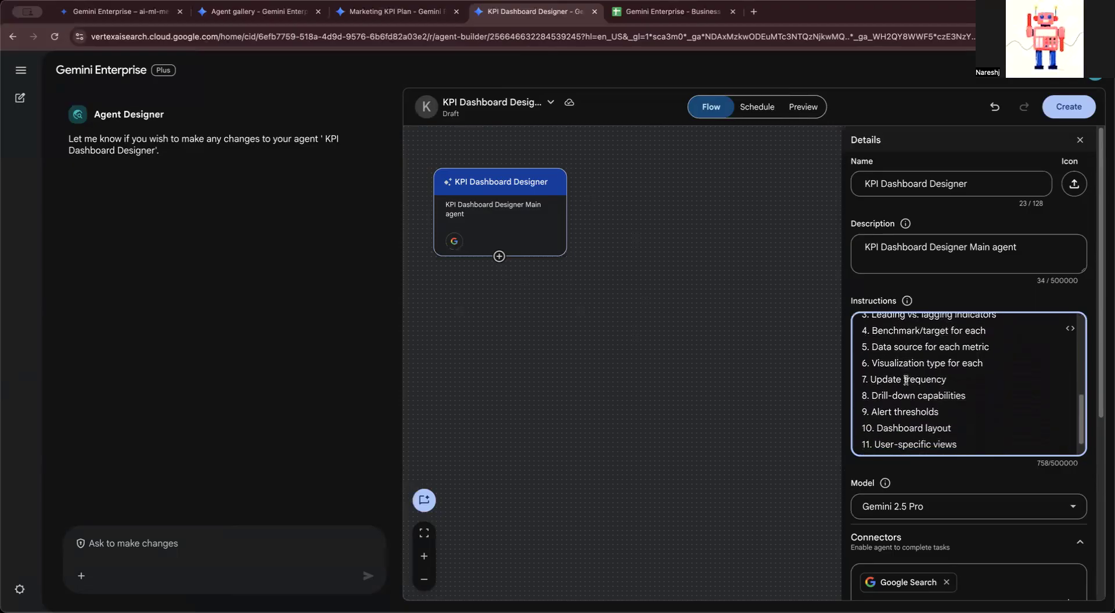
pyautogui.click(923, 506)
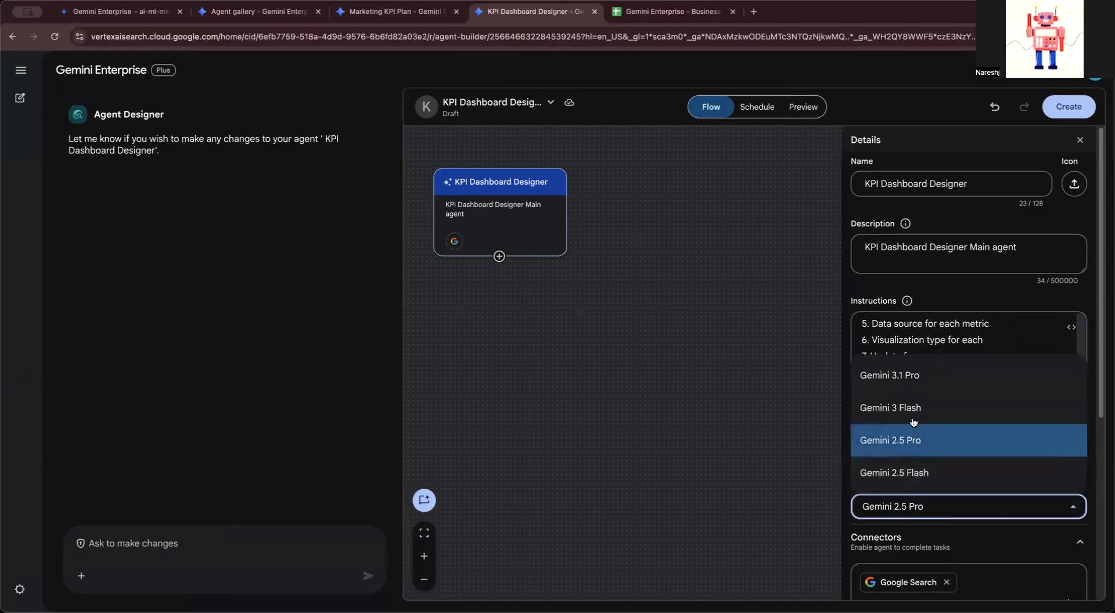
pyautogui.click(909, 381)
pyautogui.scroll(-5, 923, 472)
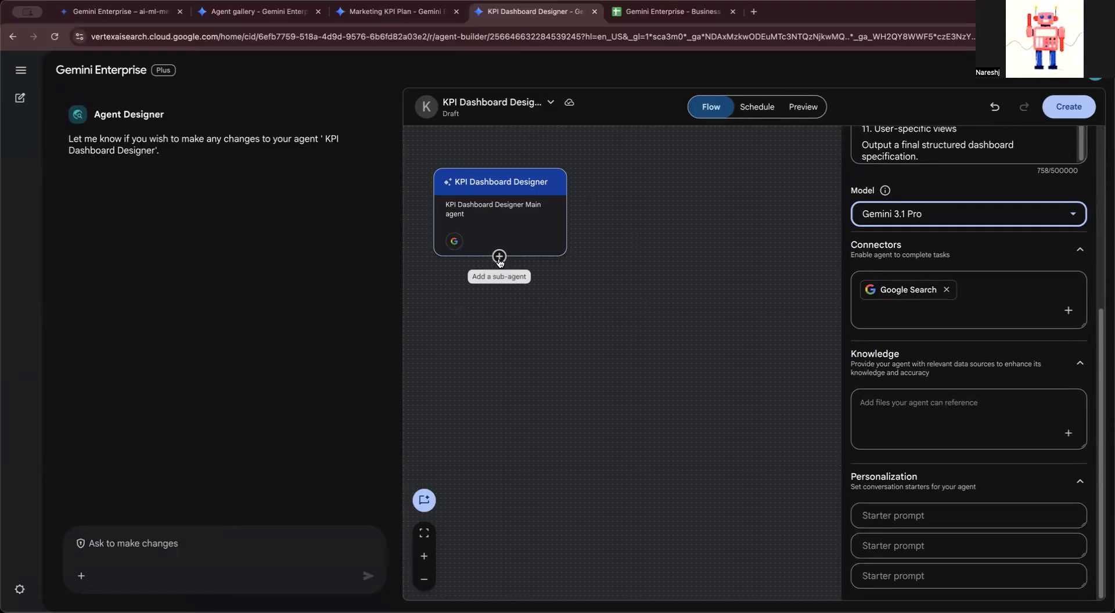
# Examine the details and instructions of the KPI Strategist and Data & Visualization Architect sub-agents in the existing KPI Dashboard Designer.
pyautogui.click(264, 14)
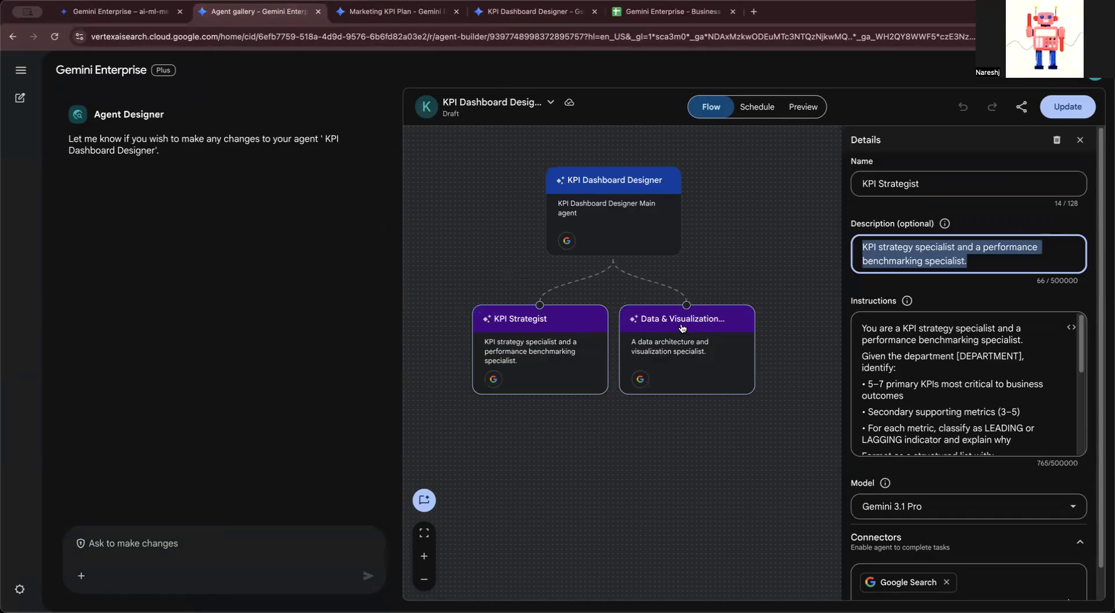
pyautogui.click(579, 339)
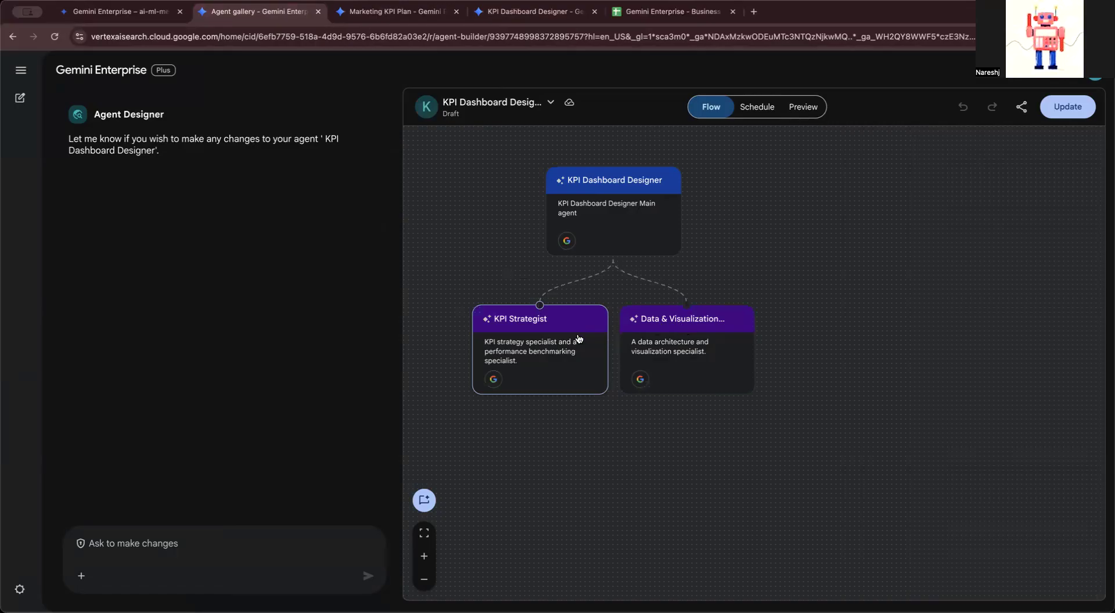
pyautogui.click(562, 340)
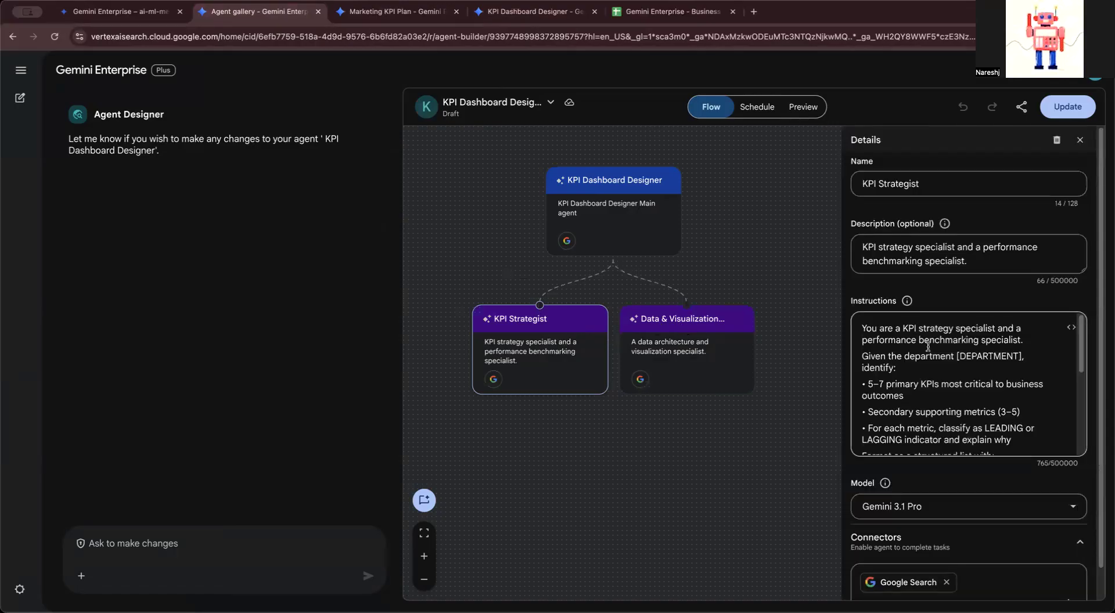
pyautogui.scroll(-1, 933, 360)
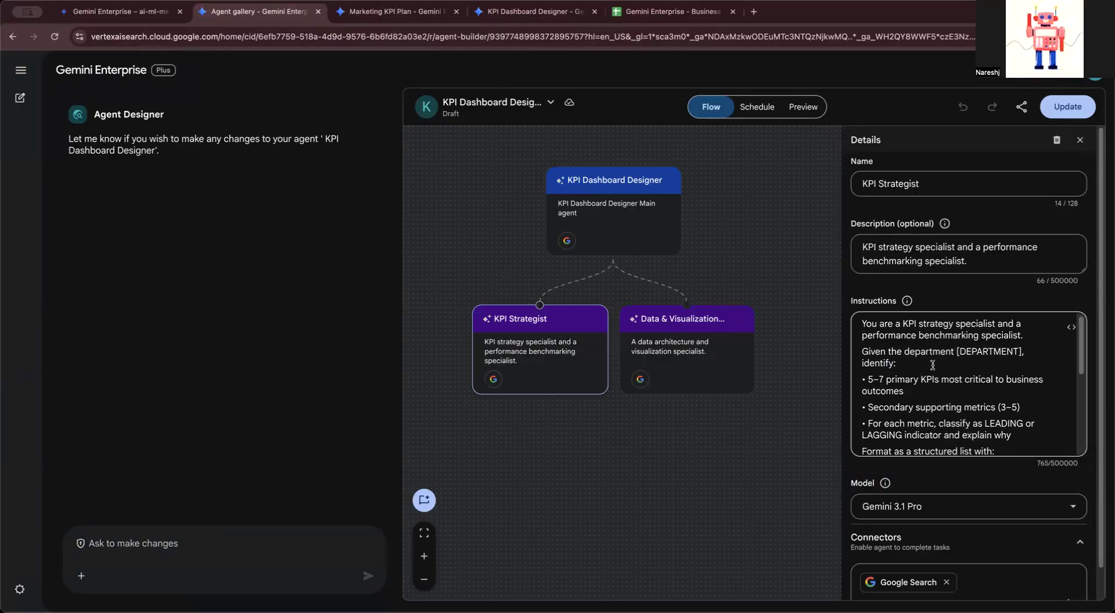
pyautogui.scroll(-3, 933, 365)
pyautogui.scroll(-4, 933, 365)
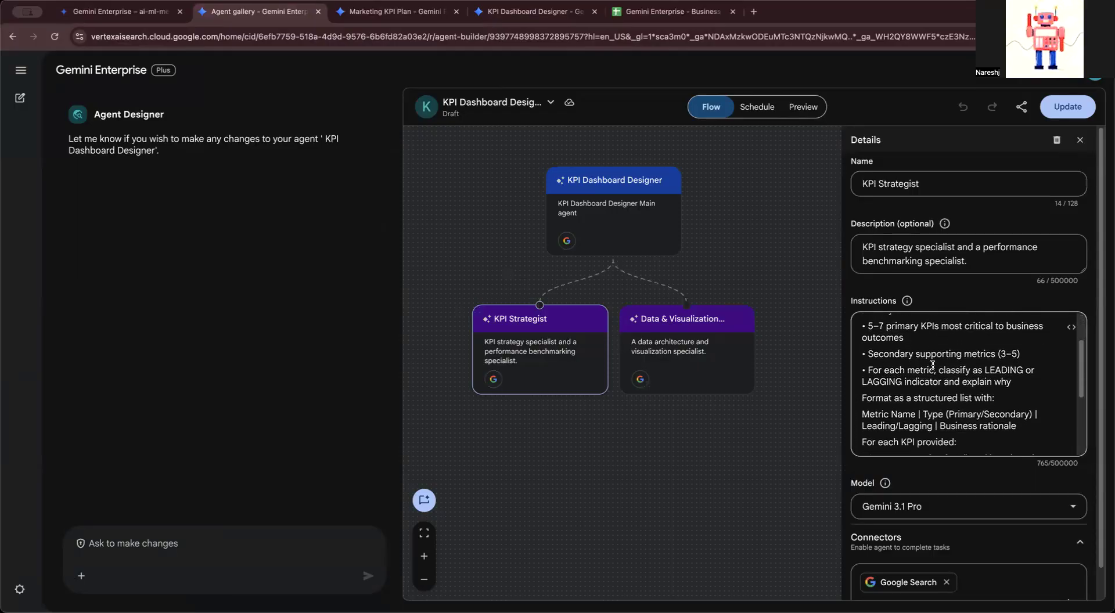
pyautogui.click(698, 359)
pyautogui.scroll(4, 941, 372)
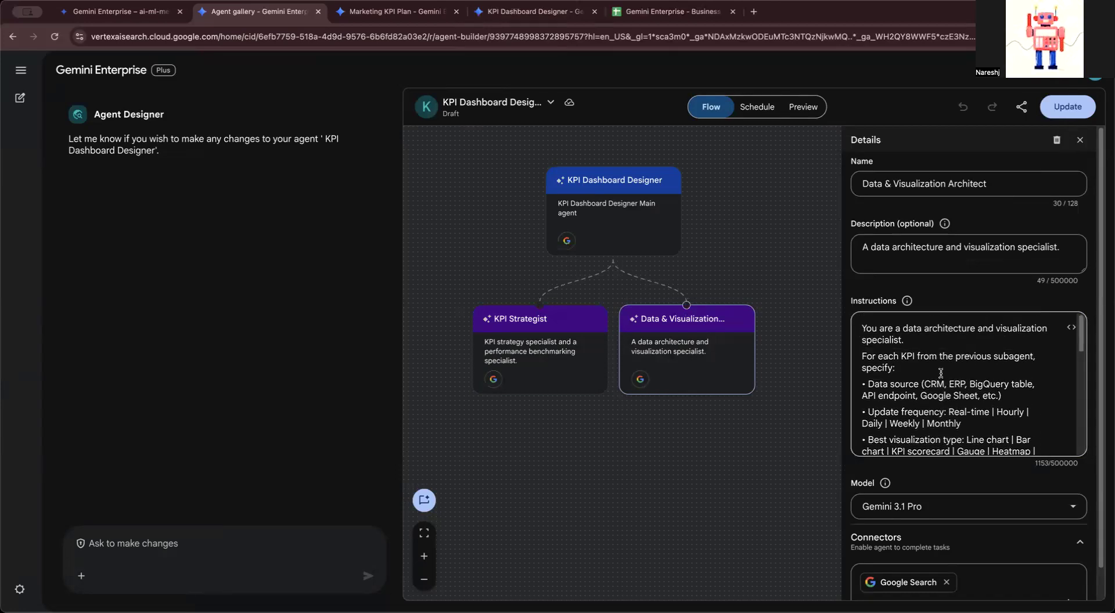
# Return to the new KPI Dashboard Designer draft, add a first sub-agent under the main agent and open its details.
pyautogui.click(420, 13)
pyautogui.click(493, 14)
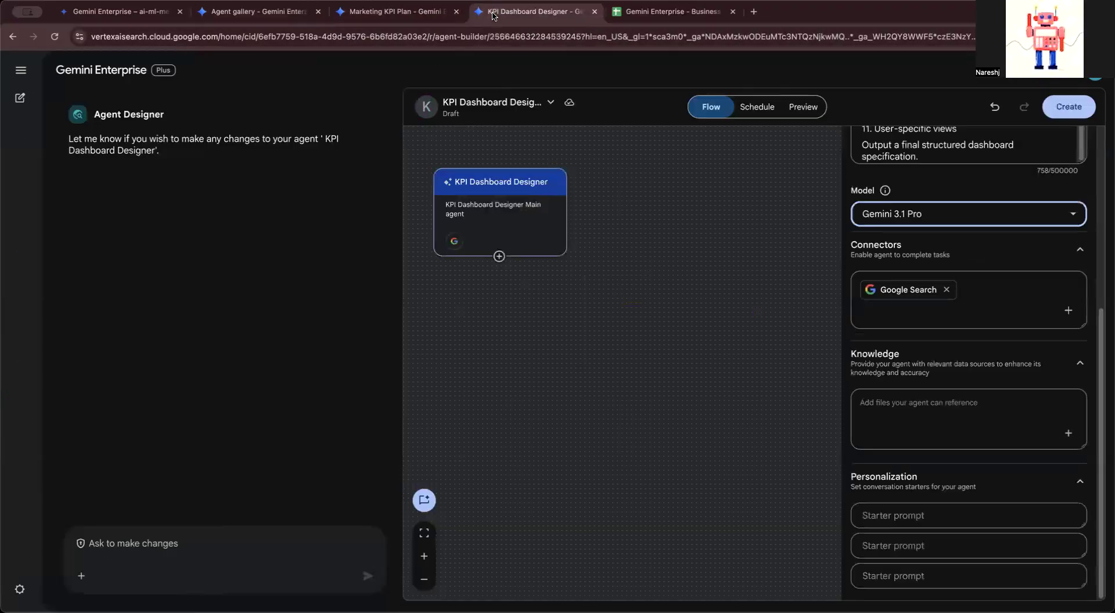
pyautogui.click(500, 259)
pyautogui.click(478, 334)
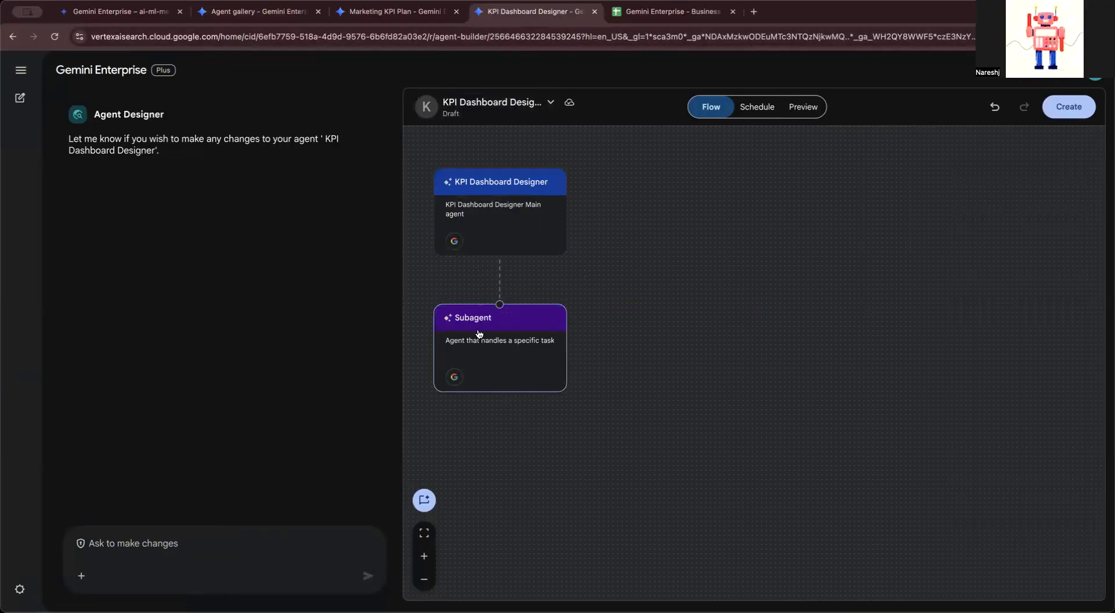
pyautogui.click(479, 334)
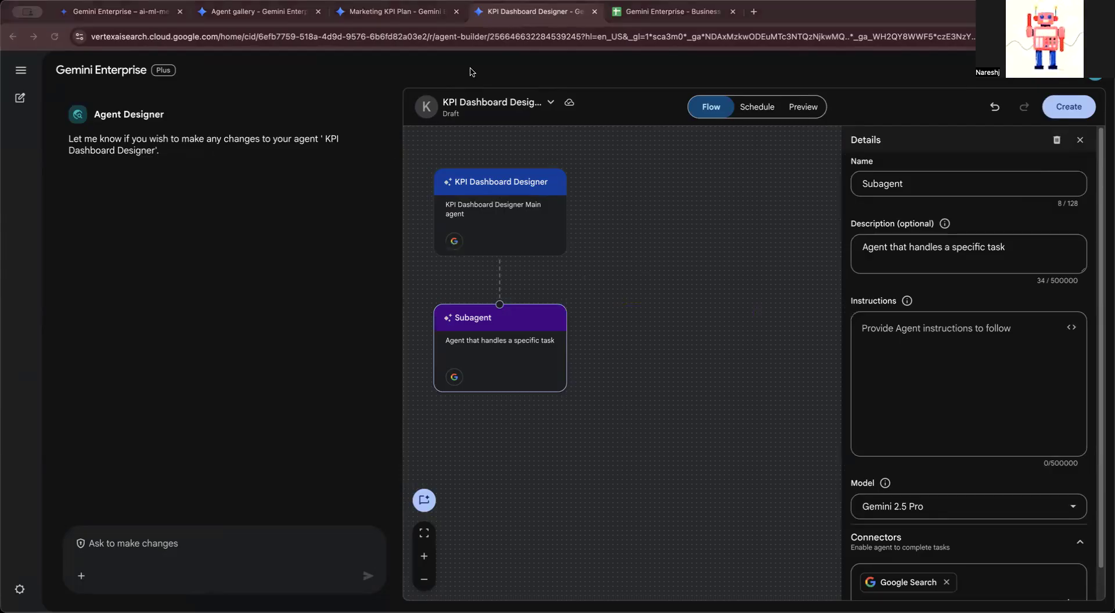
# Review the KPI Strategist and Data & Visualization Architect sub-agent definitions in rows 8 and 9 of the use-case spreadsheet.
pyautogui.click(662, 11)
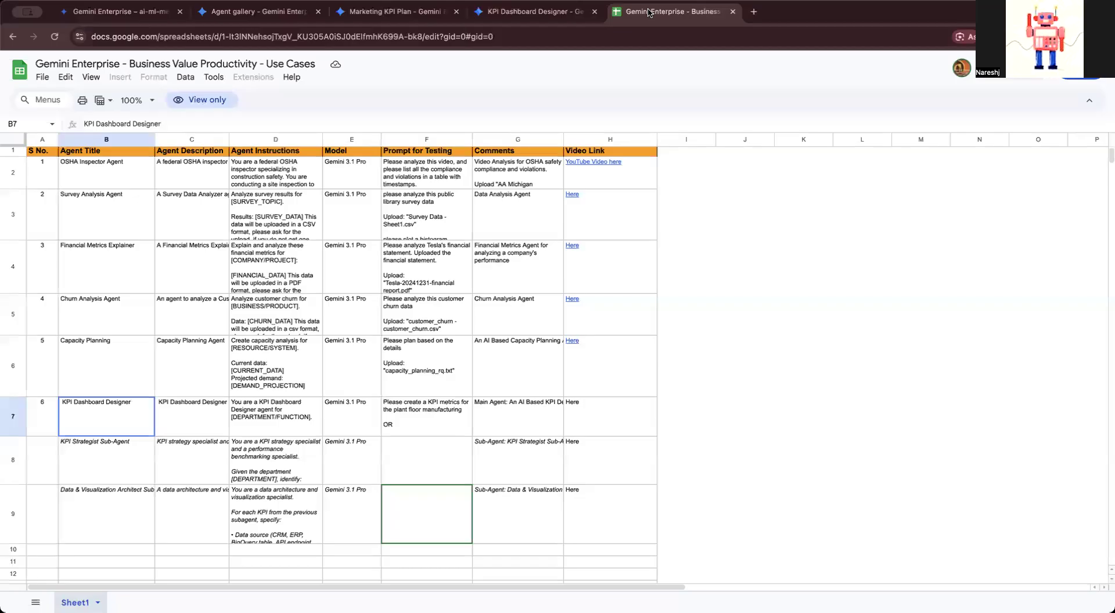
pyautogui.click(105, 461)
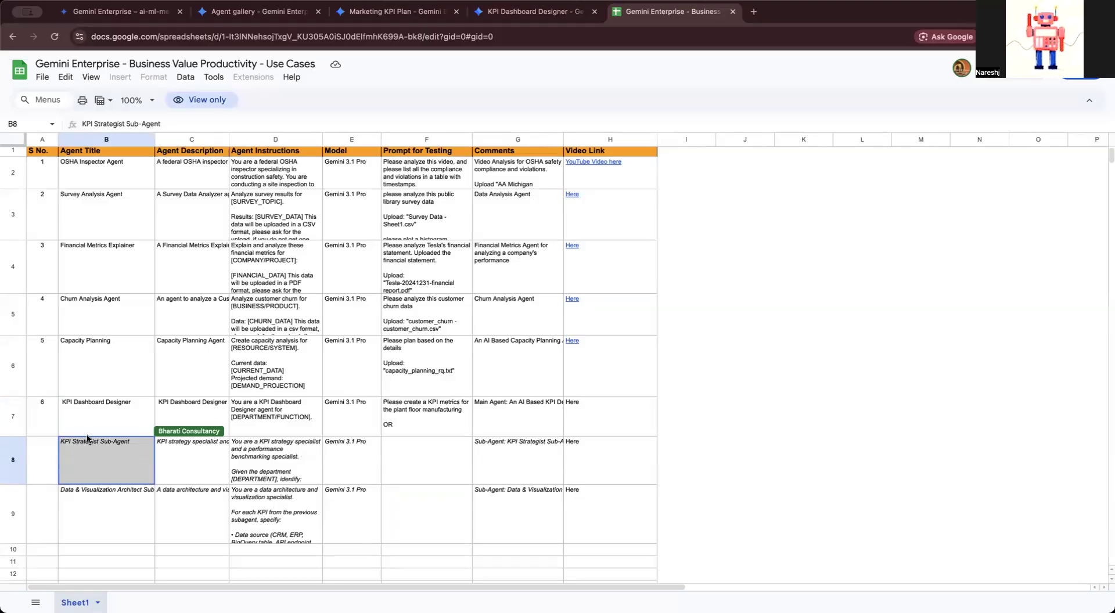
pyautogui.click(100, 507)
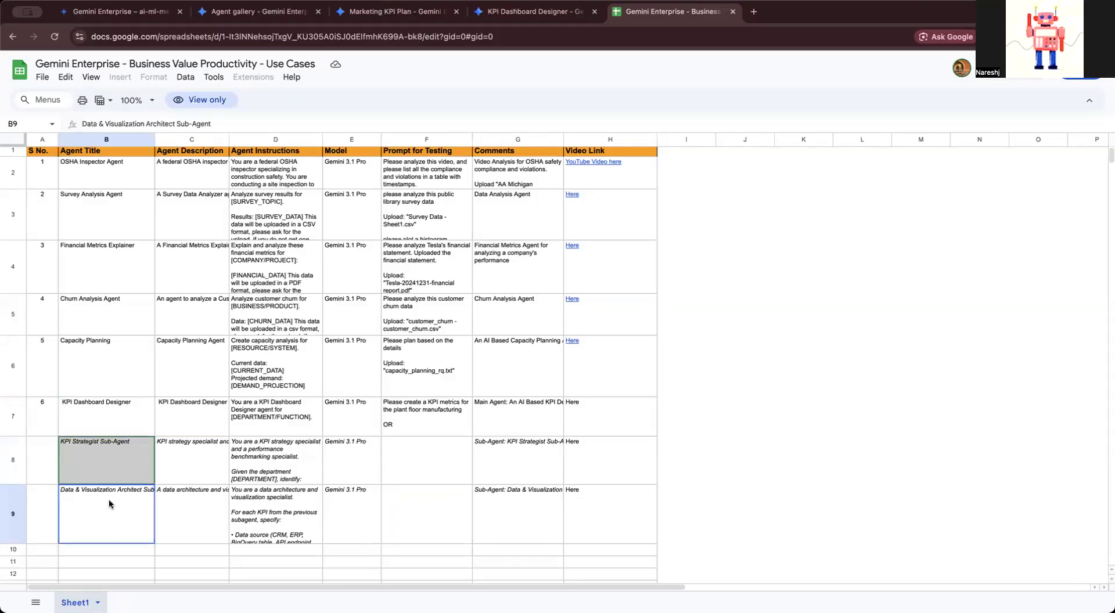
pyautogui.click(117, 475)
pyautogui.click(178, 462)
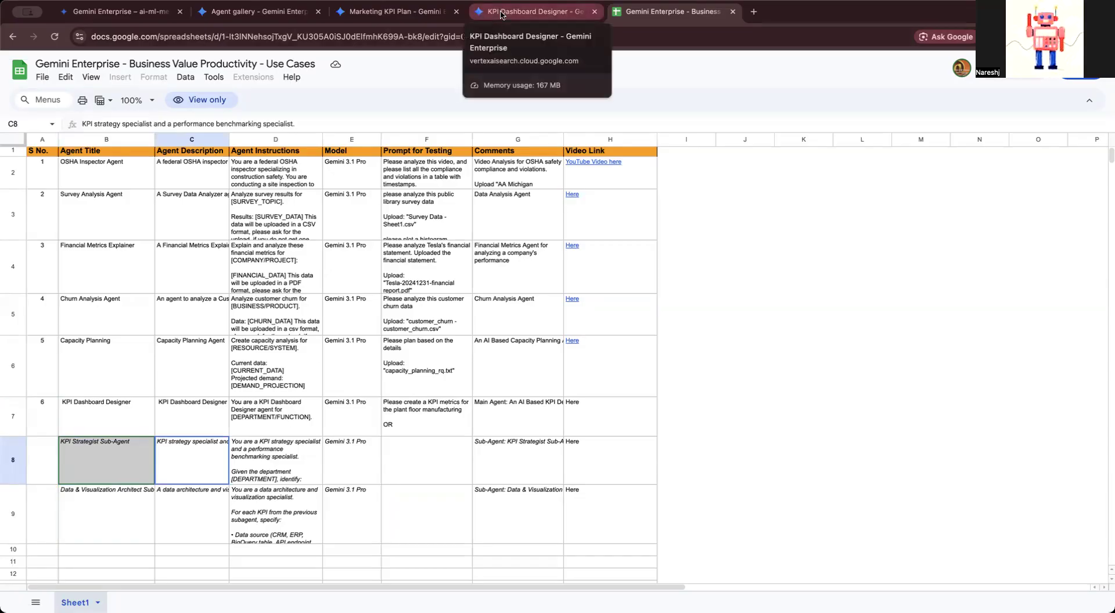
# Check the existing agent's layout, then add a second sub-agent under the new KPI Dashboard Designer main agent.
pyautogui.click(295, 17)
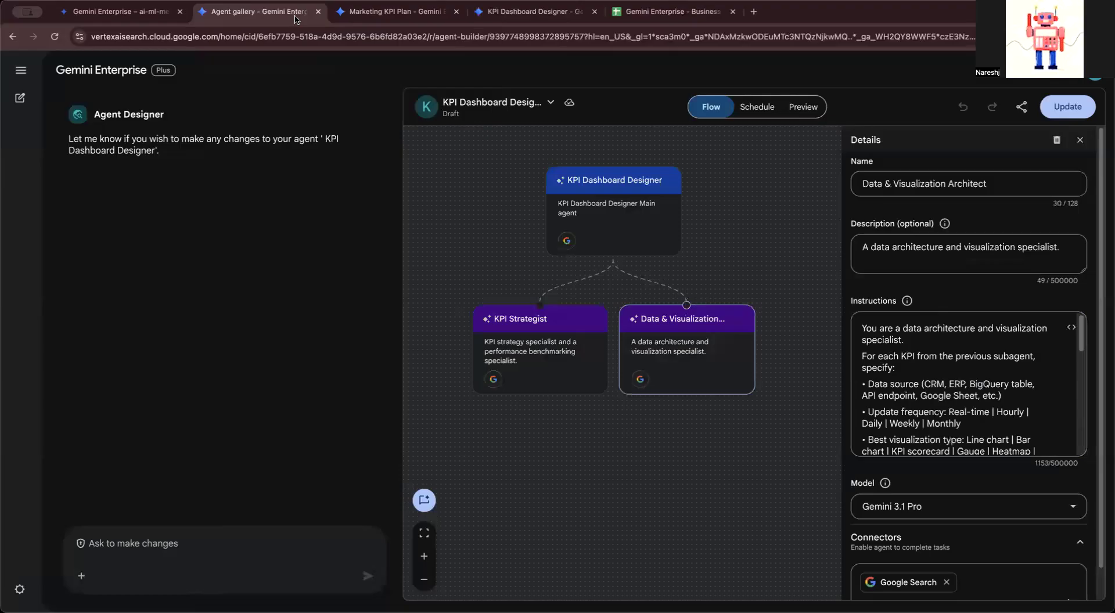
pyautogui.click(529, 15)
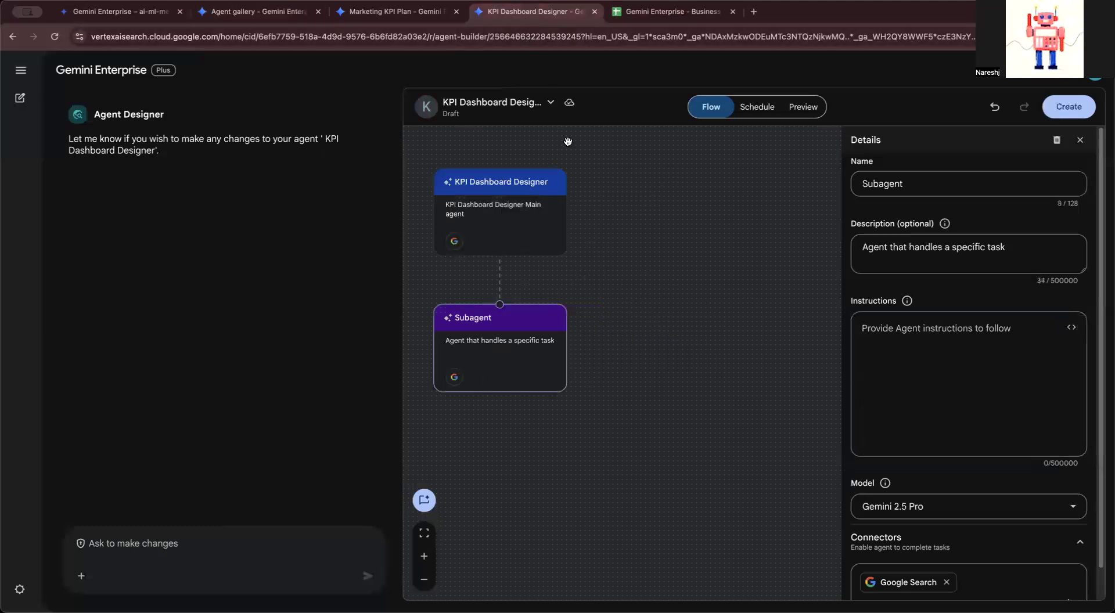
pyautogui.click(499, 256)
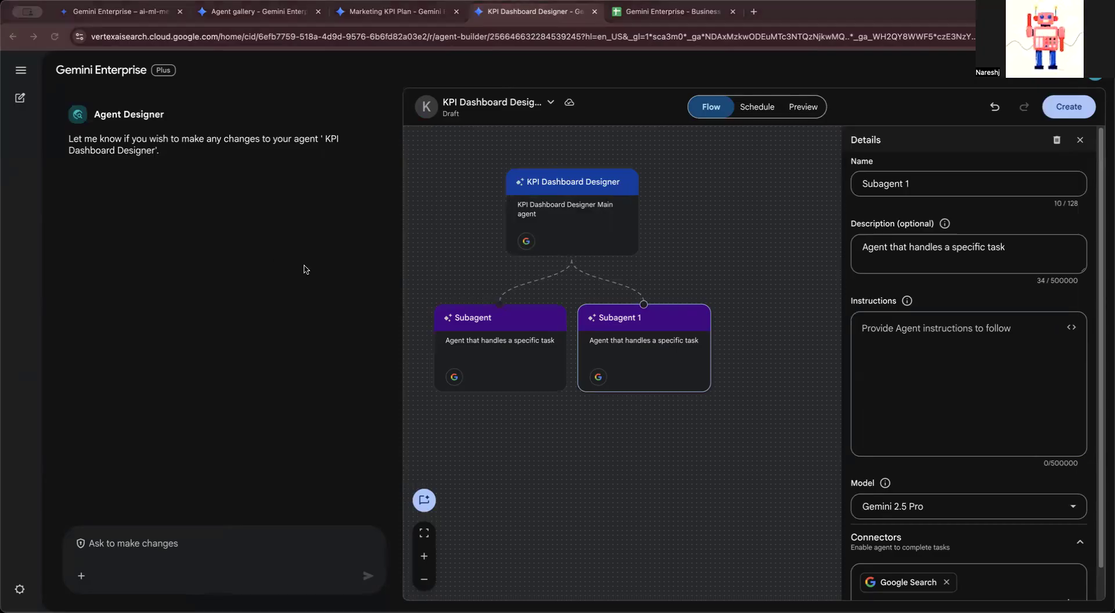
# Rename the first sub-agent to "KPI Strategist Sub-Agent", using the title from the use-case spreadsheet.
pyautogui.click(478, 342)
pyautogui.doubleClick(913, 183)
pyautogui.press('BackSpace')
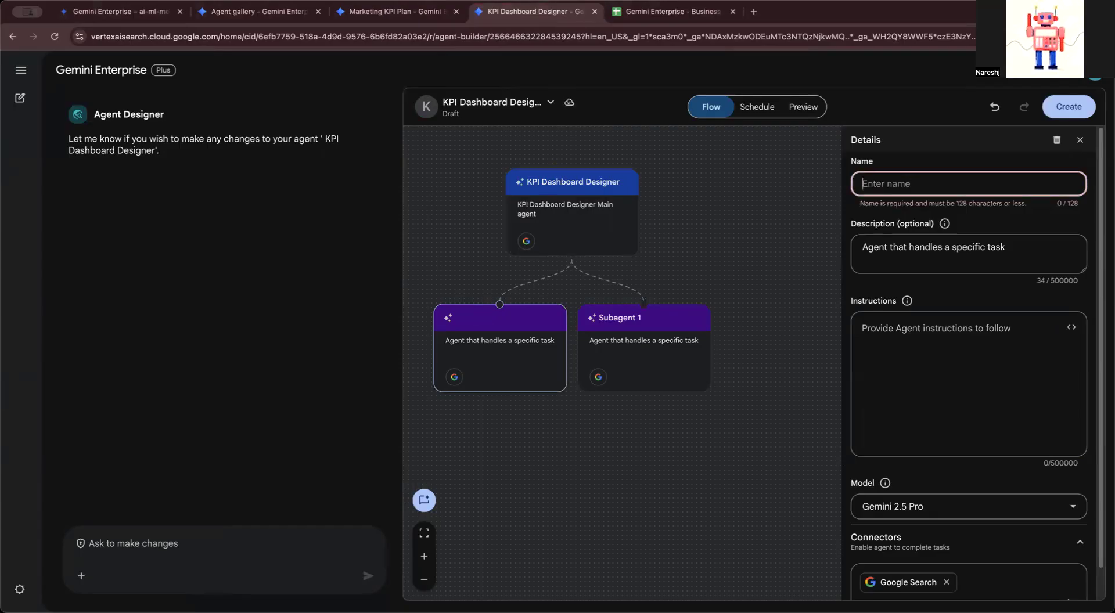
pyautogui.press('super+Tab')
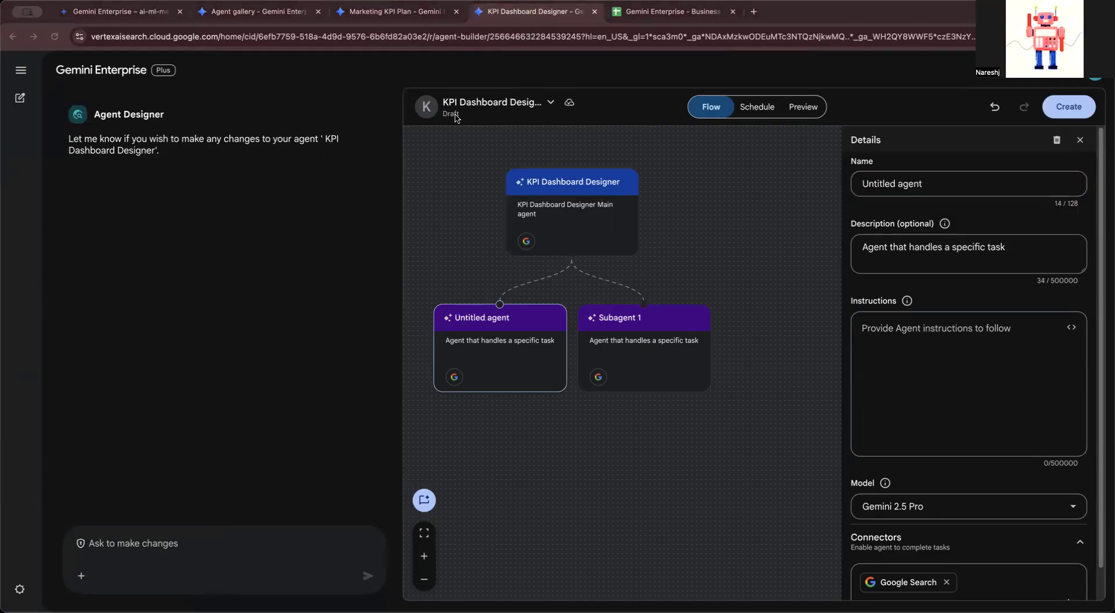
pyautogui.click(904, 184)
pyautogui.hotkey('ctrl', 'a')
pyautogui.write('KPI Strategist Sub-Agent')
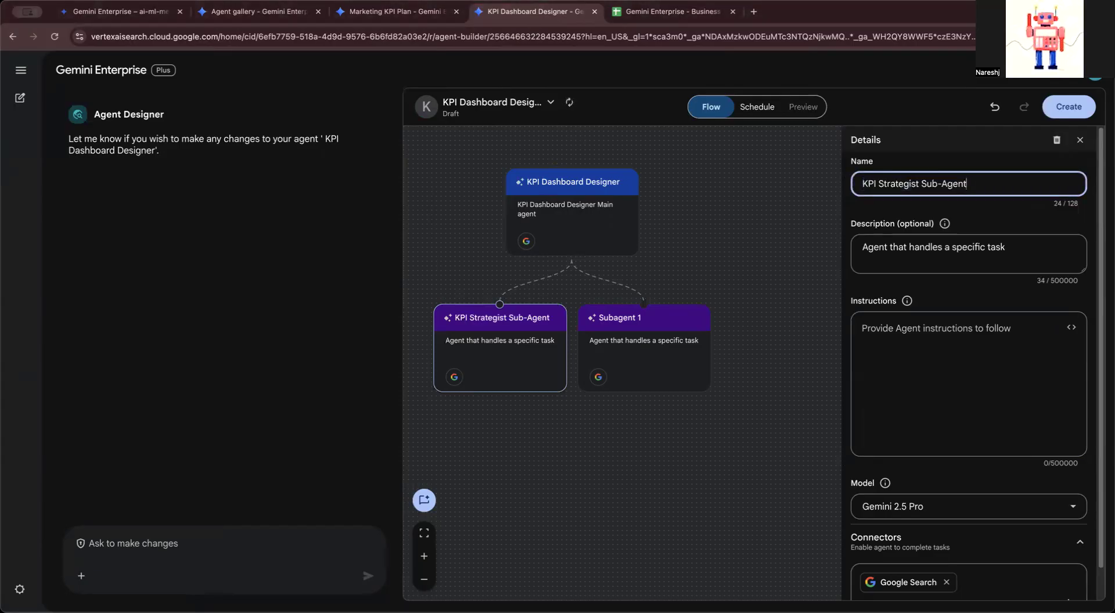
# Rename the second sub-agent to "Data & Visualization Architect Sub-Agent".
pyautogui.click(617, 349)
pyautogui.click(617, 348)
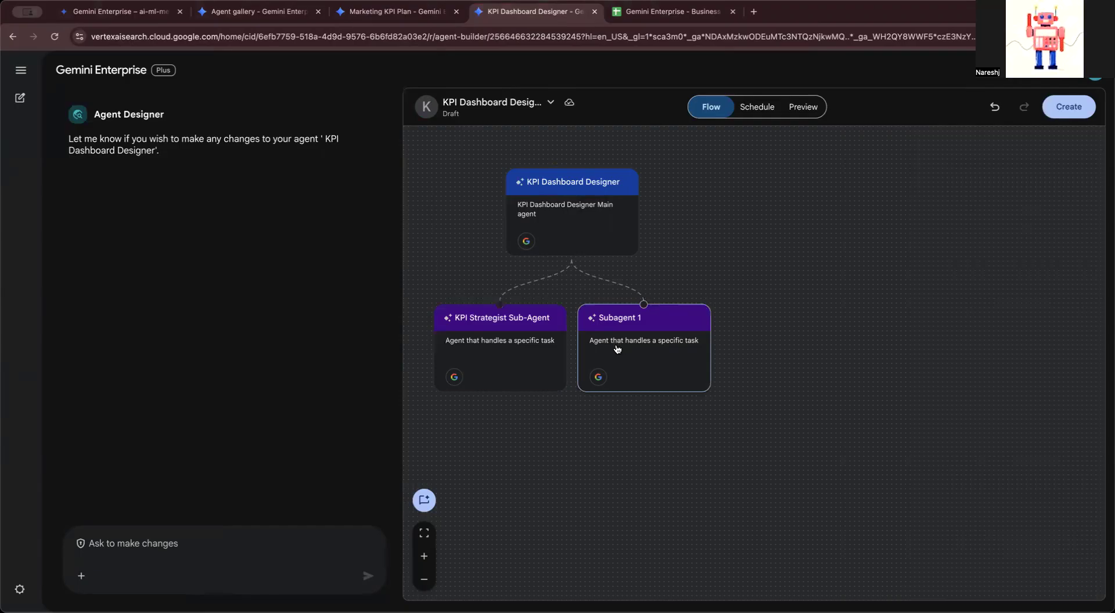
pyautogui.click(603, 363)
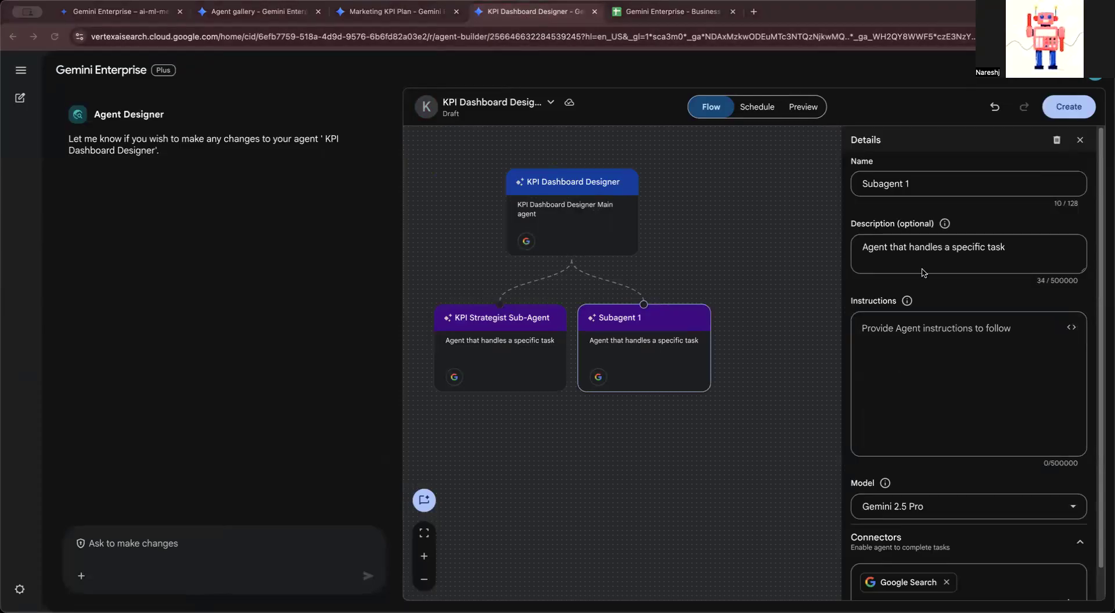
pyautogui.click(905, 190)
pyautogui.hotkey('ctrl', 'a')
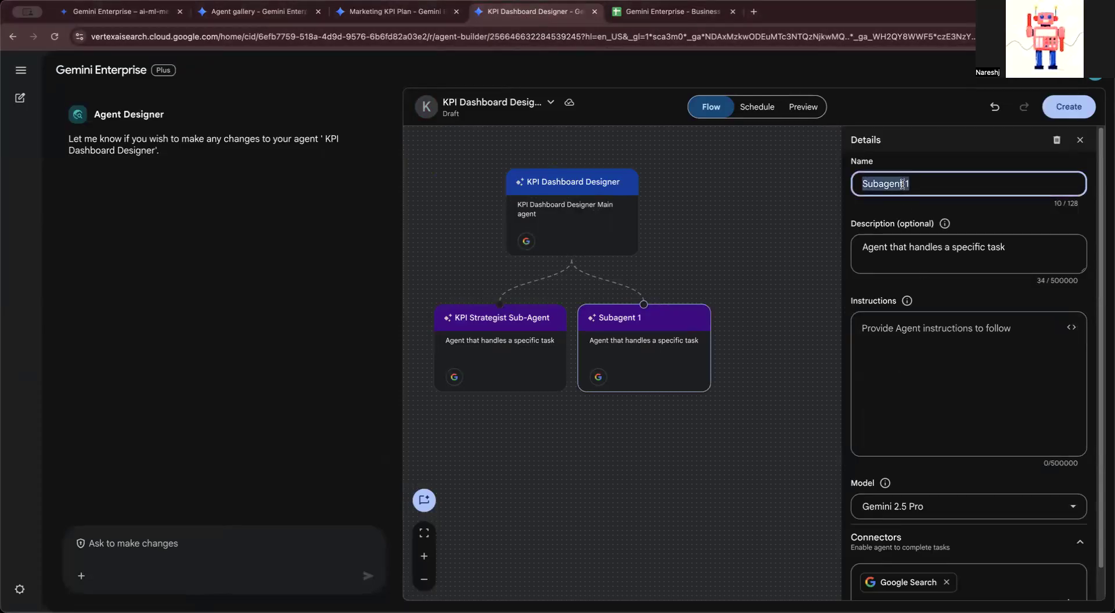
pyautogui.write('Data & Visualization Architect Sub-Agent')
# Set the Data & Visualization Architect Sub-Agent's model to Gemini 3.1 Pro and close its details.
pyautogui.click(922, 407)
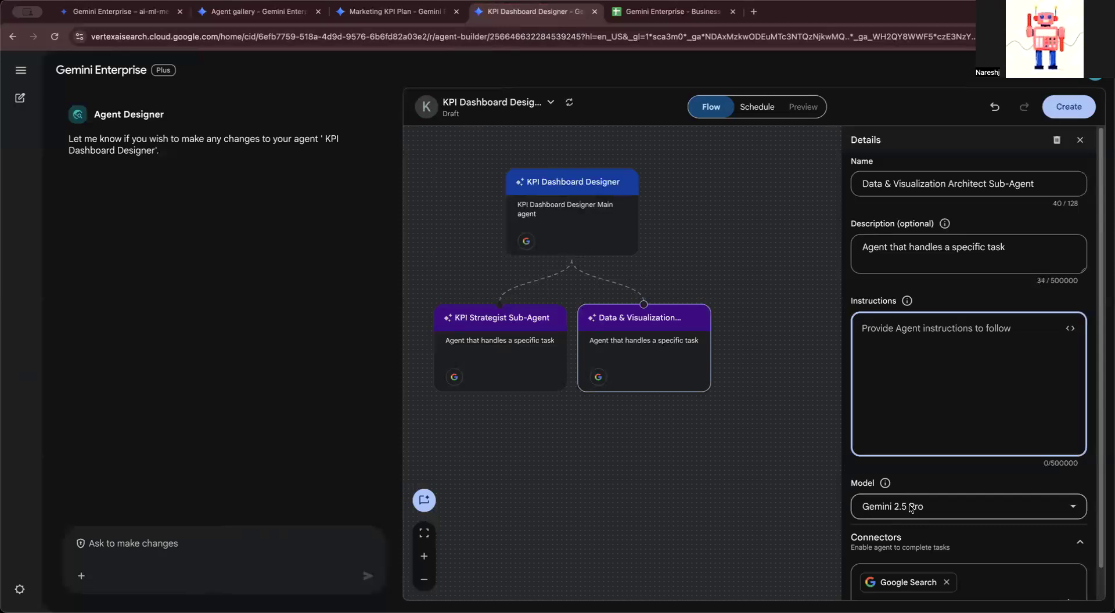
pyautogui.click(912, 508)
pyautogui.click(915, 385)
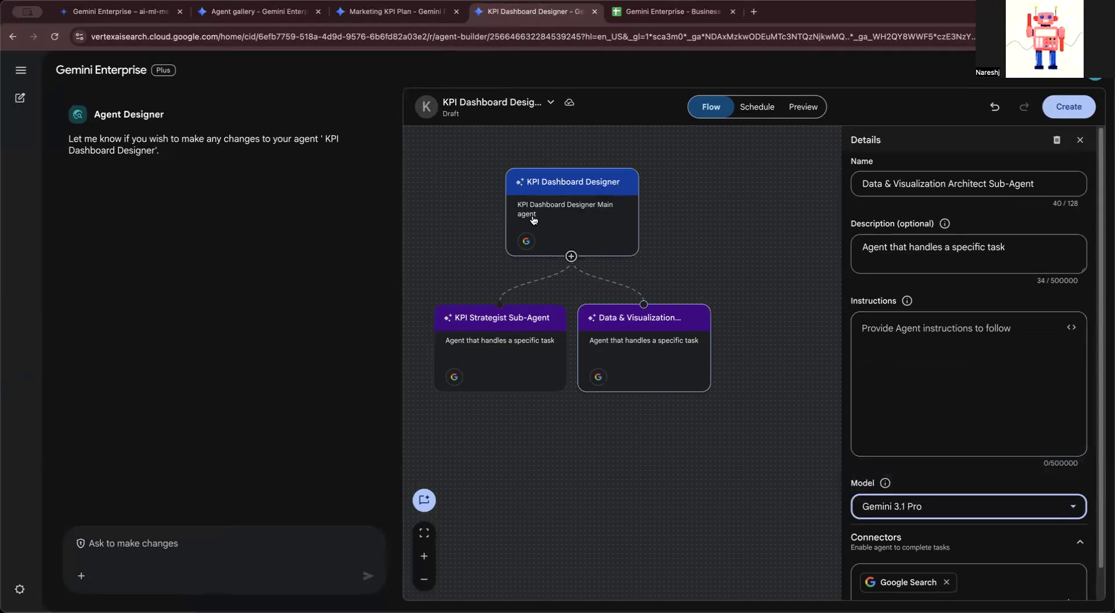
pyautogui.click(700, 267)
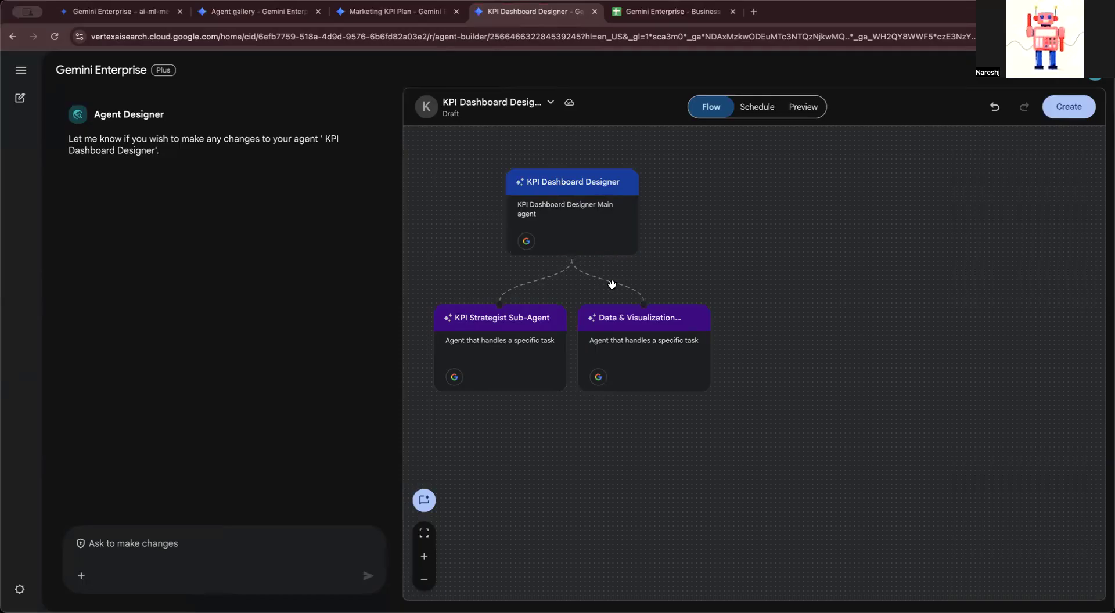
# Paste the KPI strategy and performance benchmarking specialist instructions for [DEPARTMENT] into the KPI Strategist Sub-Agent's instructions.
pyautogui.click(621, 332)
pyautogui.click(530, 340)
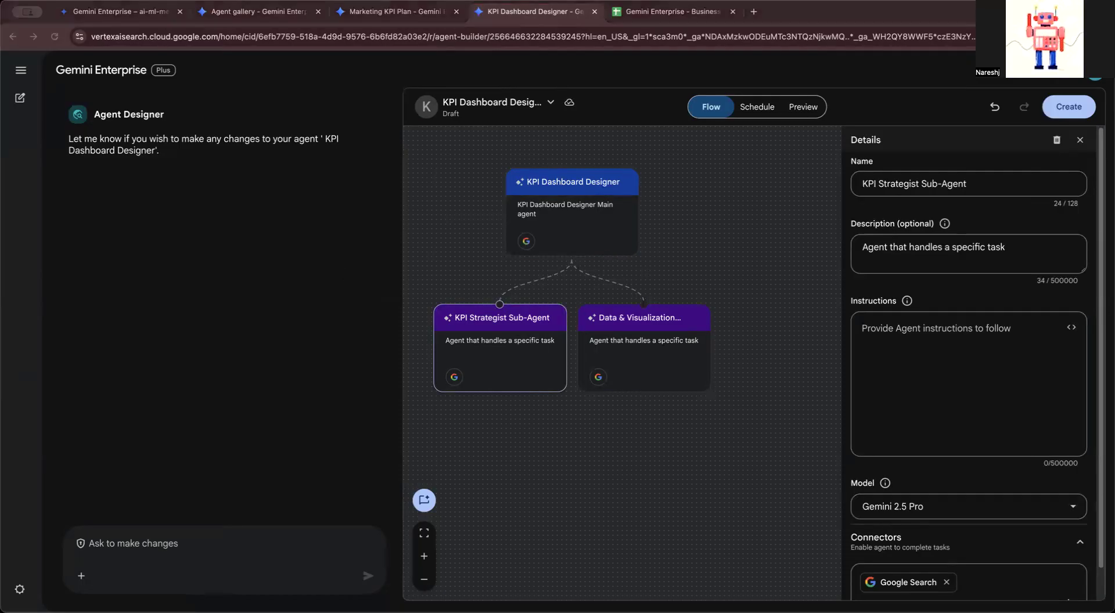
pyautogui.click(895, 333)
pyautogui.hotkey('ctrl', 'v')
# Paste the data architecture and visualization specialist instructions into the Data & Visualization Architect Sub-Agent's instructions.
pyautogui.click(631, 363)
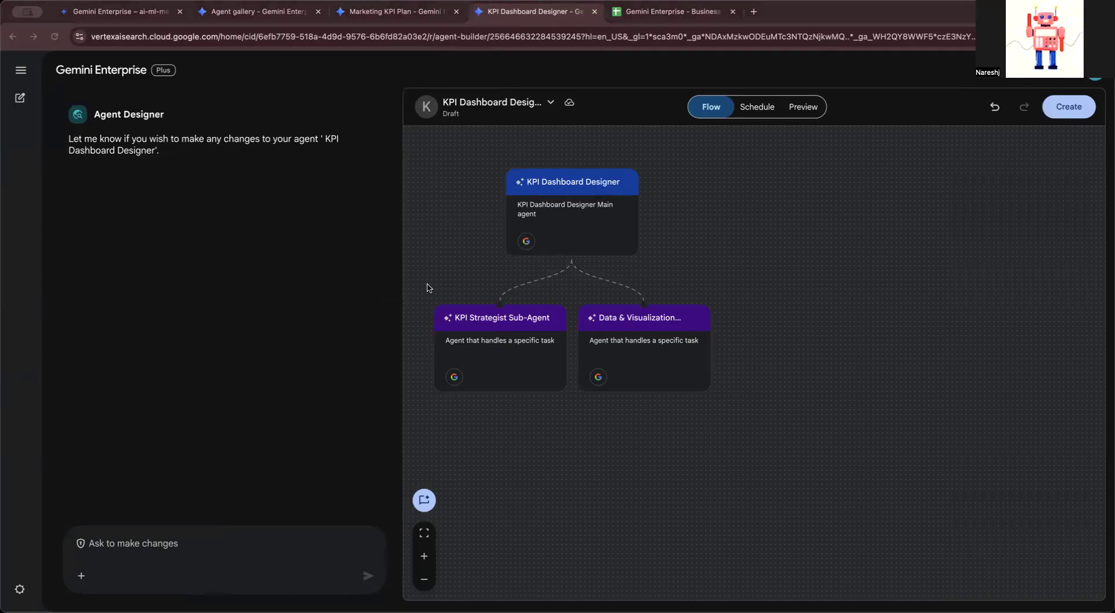
pyautogui.click(624, 344)
pyautogui.click(988, 351)
pyautogui.hotkey('ctrl', 'v')
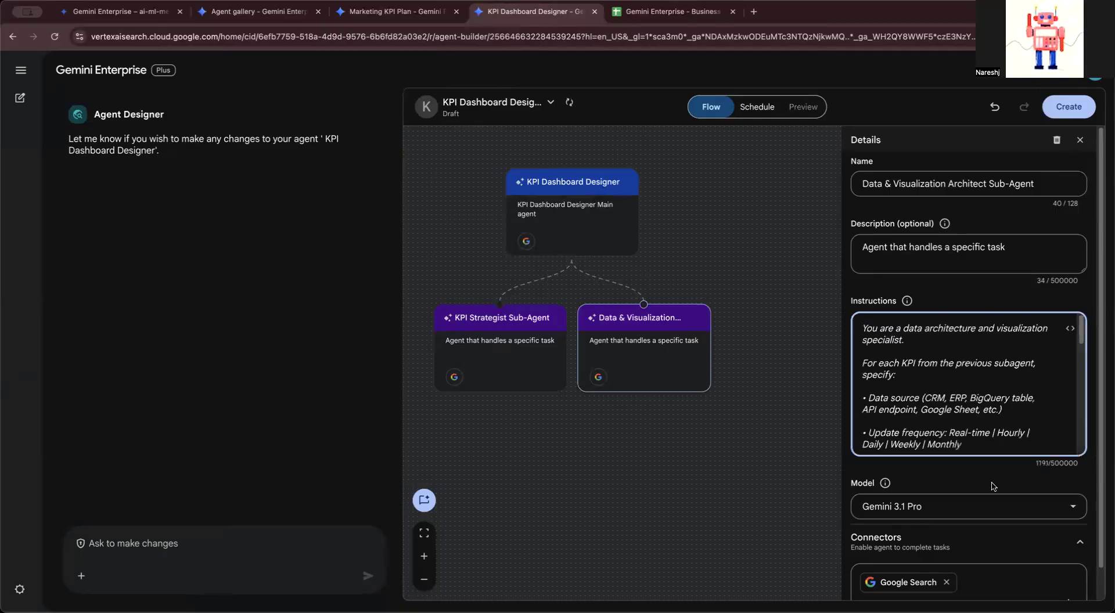
# Set the KPI Strategist Sub-Agent's model to Gemini 3.1 Pro.
pyautogui.click(523, 347)
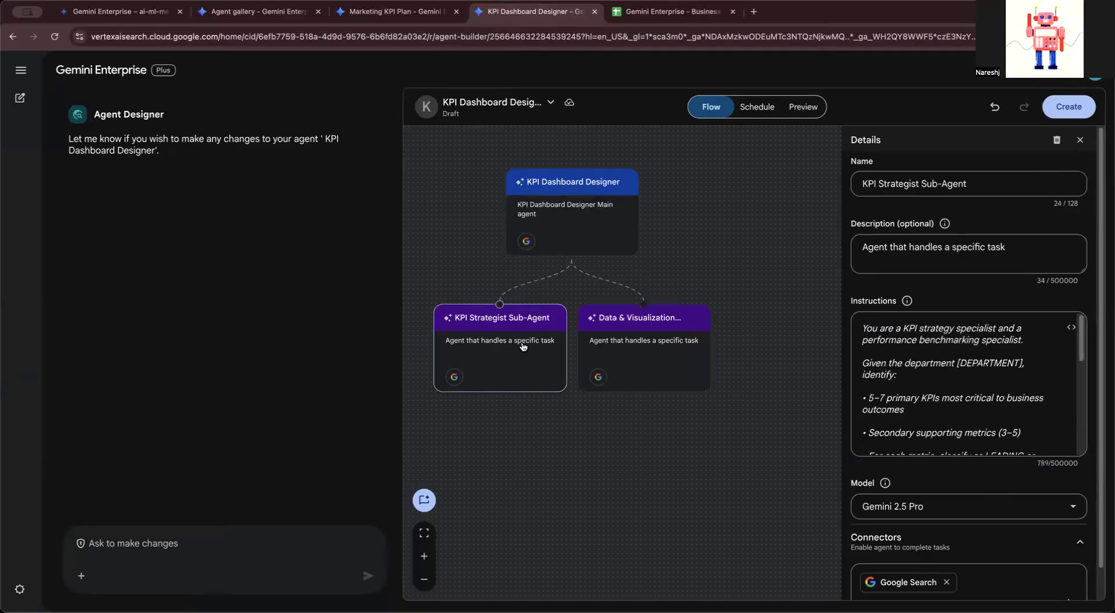
pyautogui.click(914, 504)
pyautogui.click(909, 381)
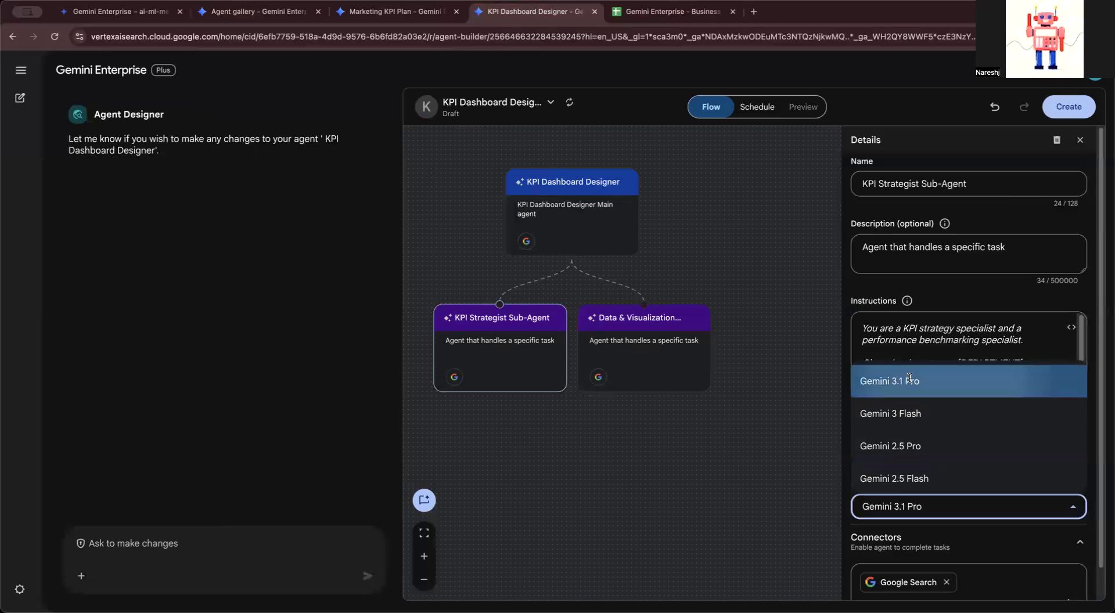
# Create the KPI Dashboard Designer agent with its two sub-agents and open a chat with it.
pyautogui.click(1064, 114)
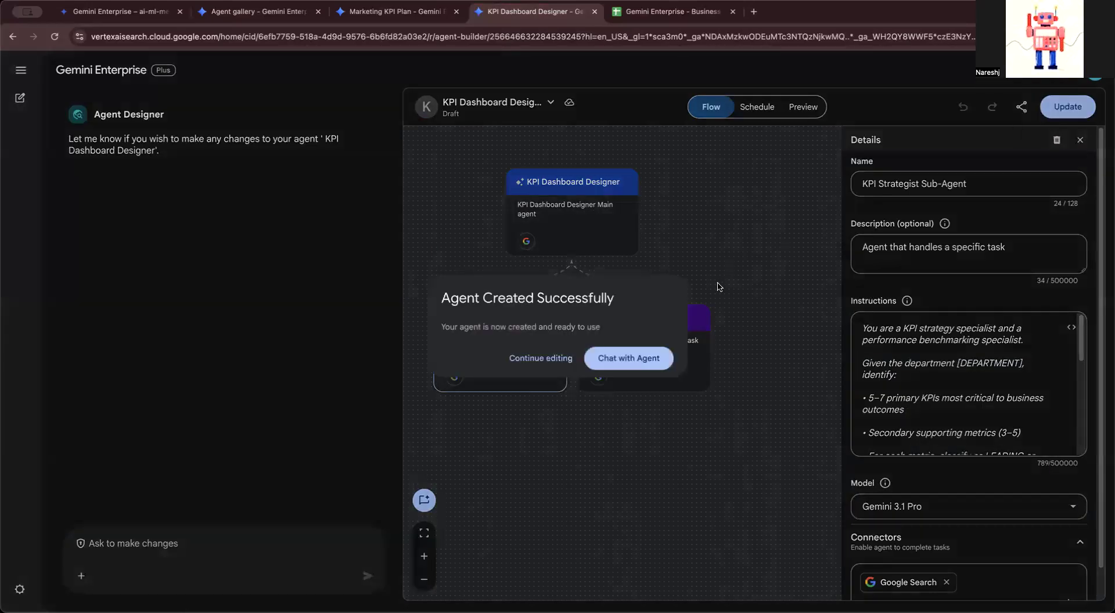
pyautogui.click(649, 360)
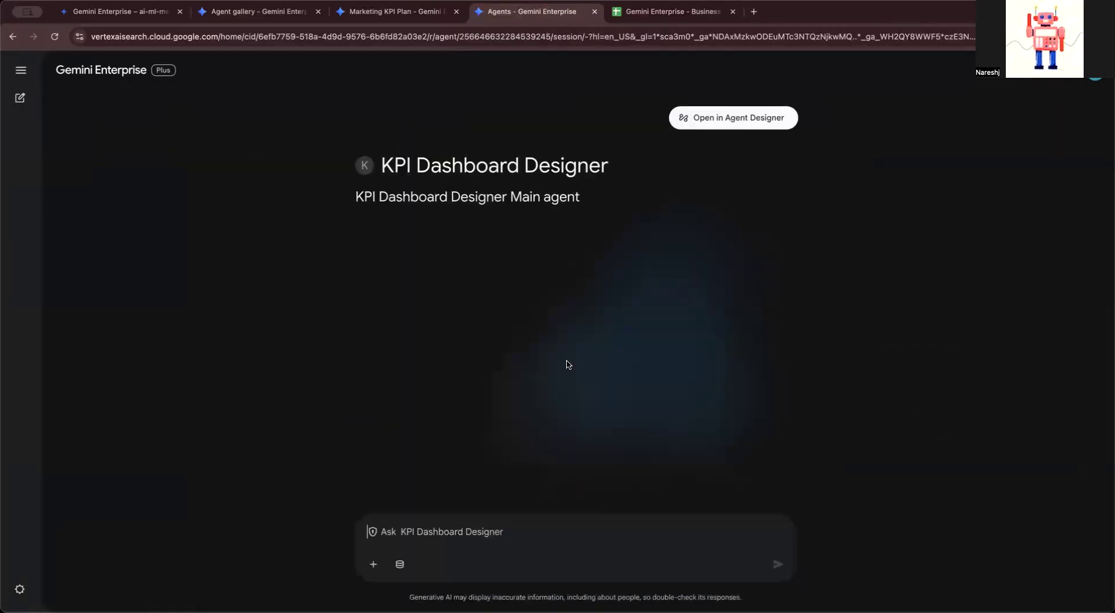
# Copy the test prompt "Please create a KPI metrics for the plant floor manufacturing" from the KPI Dashboard Designer row of the use cases spreadsheet.
pyautogui.click(648, 13)
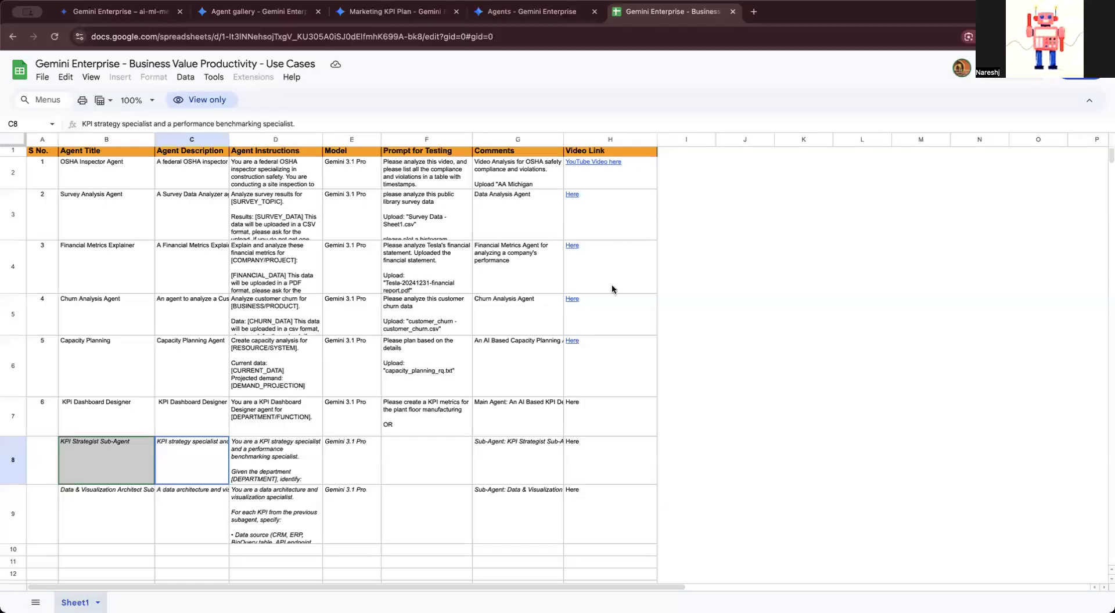
pyautogui.doubleClick(417, 418)
pyautogui.tripleClick(427, 403)
pyautogui.press('super+c')
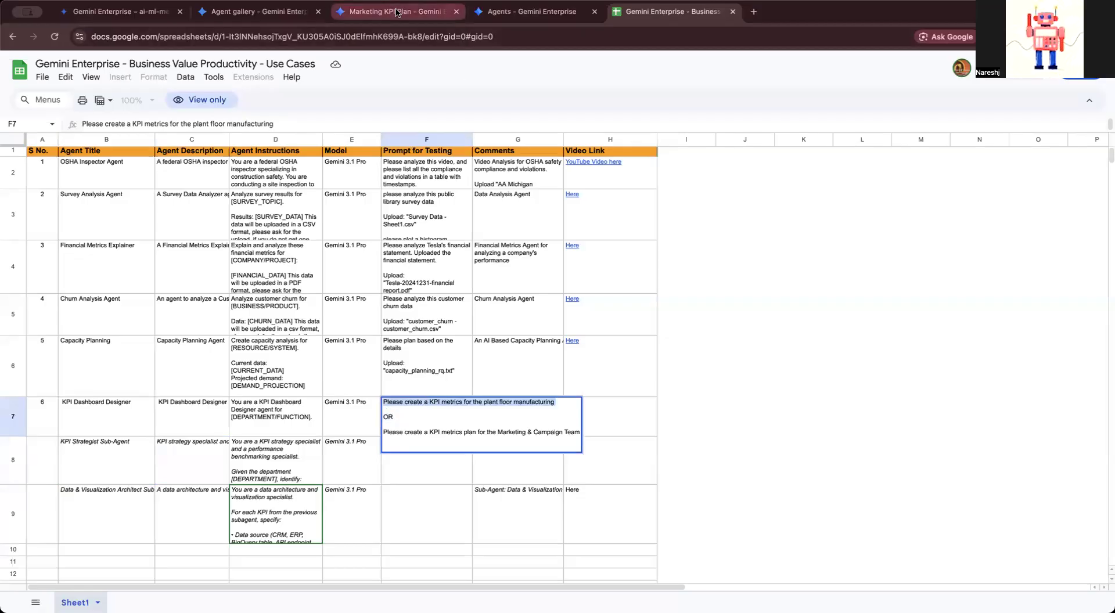
# Send the copied plant floor manufacturing prompt to the new KPI Dashboard Designer agent in Gemini Enterprise and expand the reply's thinking details.
pyautogui.click(298, 11)
pyautogui.click(429, 17)
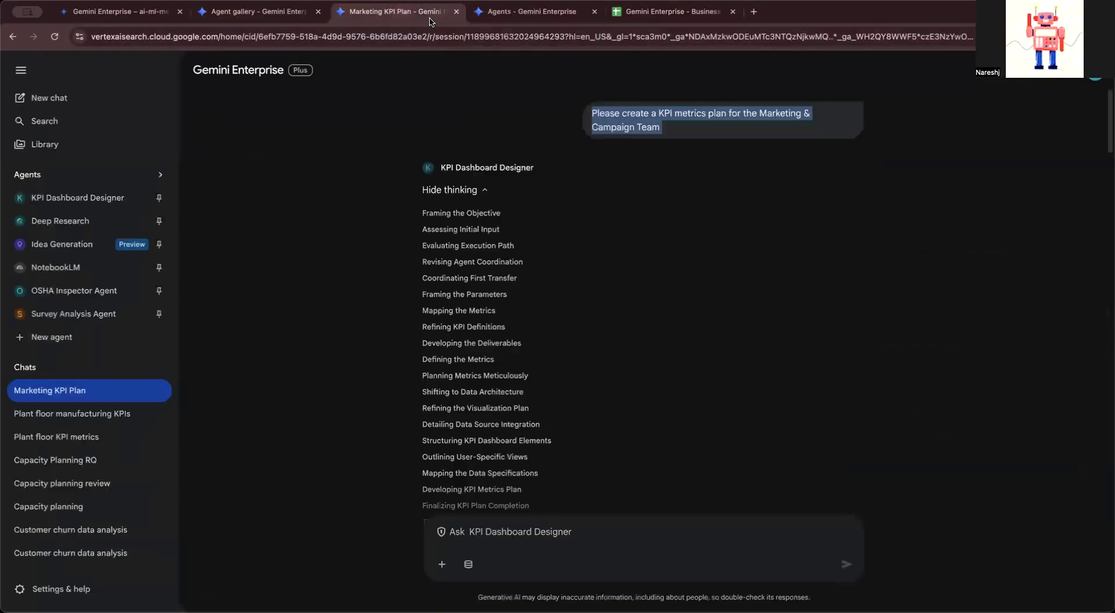
pyautogui.click(525, 12)
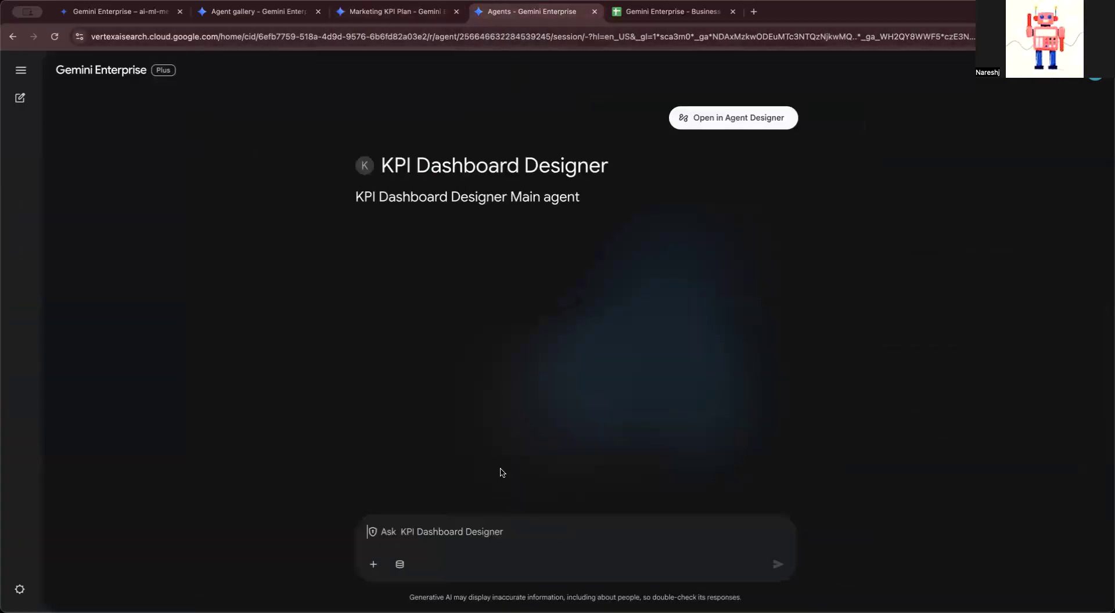
pyautogui.press('super+v')
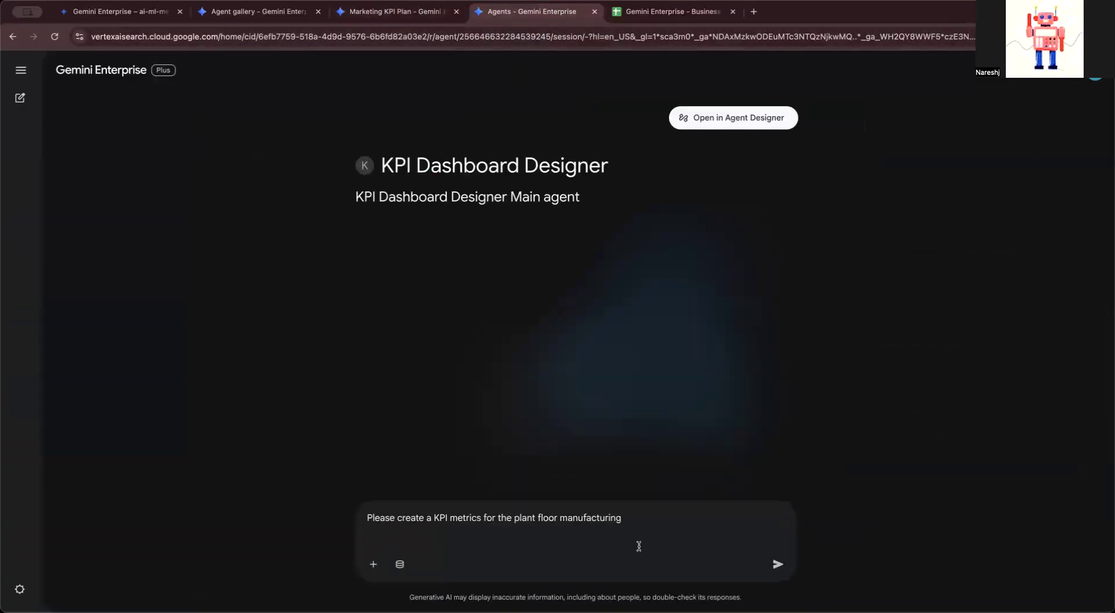
pyautogui.click(774, 568)
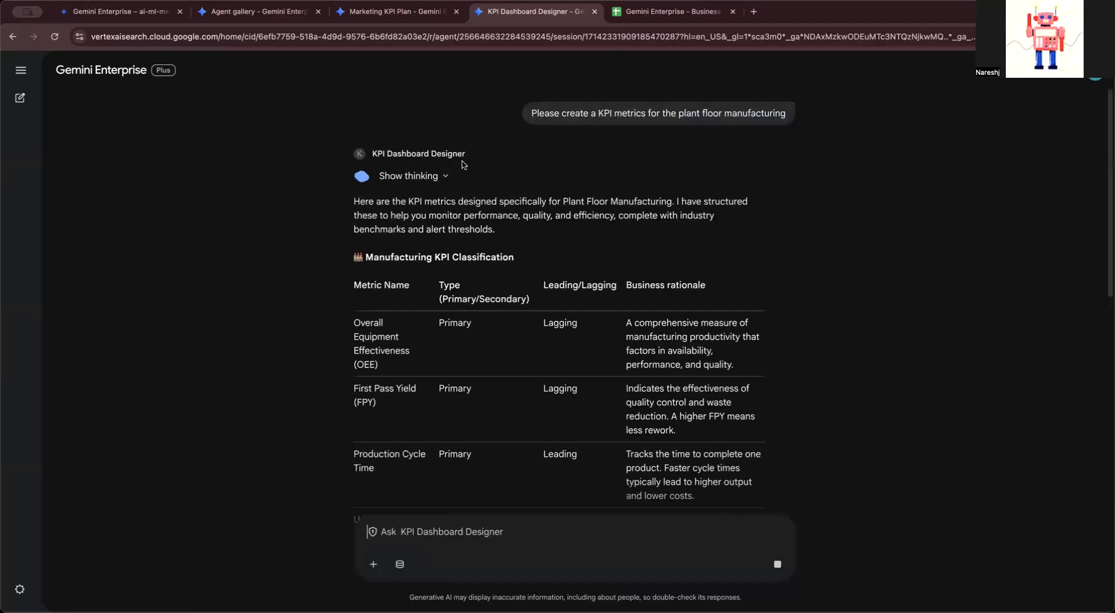
pyautogui.click(446, 180)
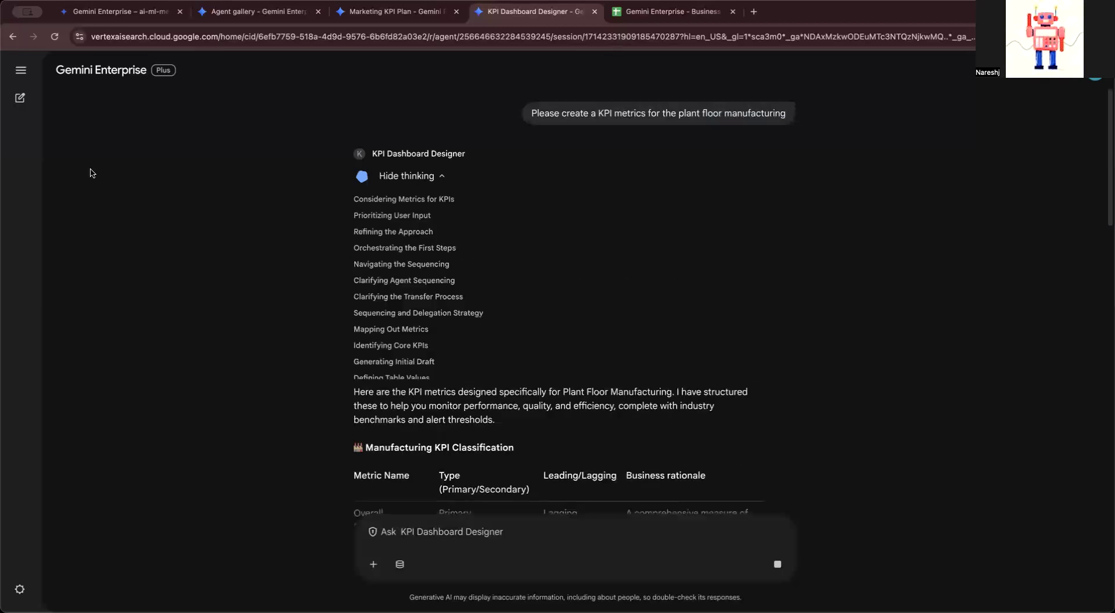